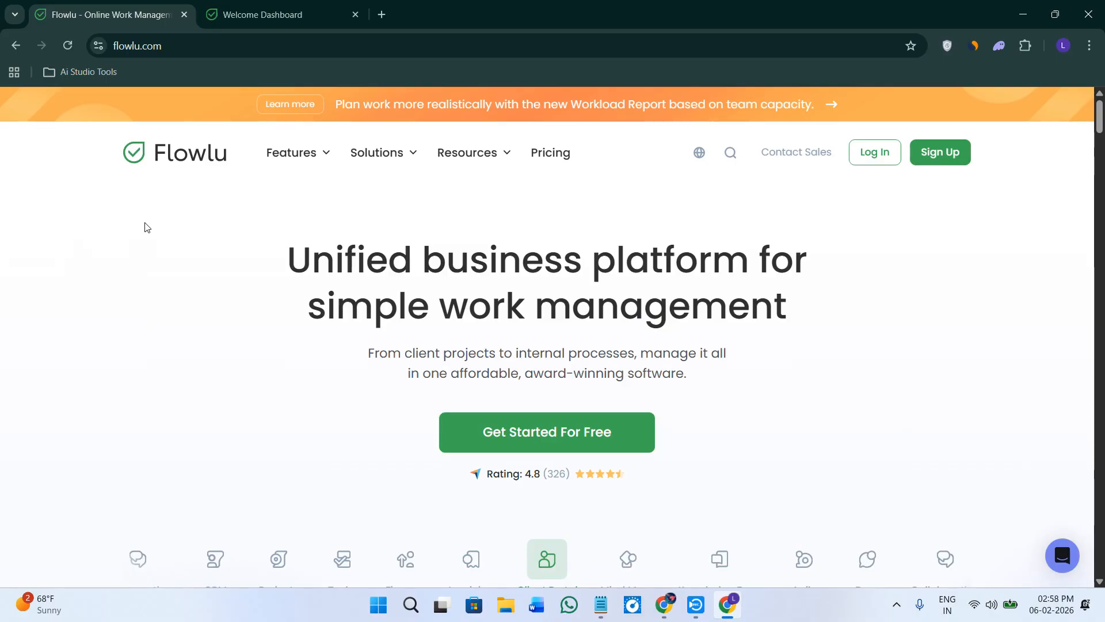
Examine the Flowlu home page, including its feature overview and full web address
scroll(145, 226, down, 5)
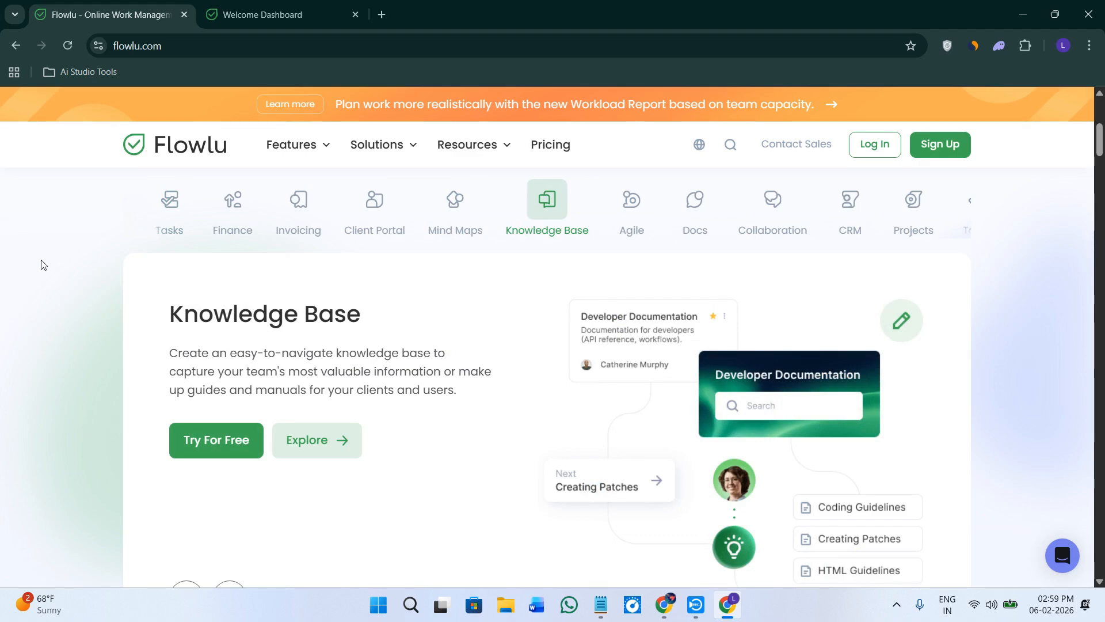
scroll(422, 454, up, 4)
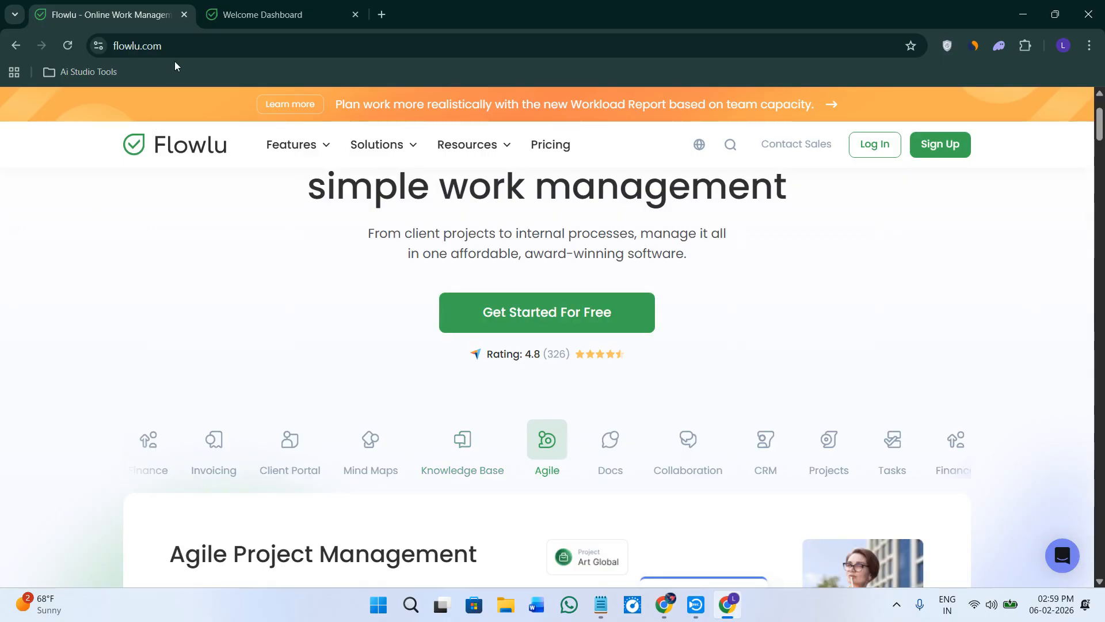
click(276, 45)
click(276, 45)
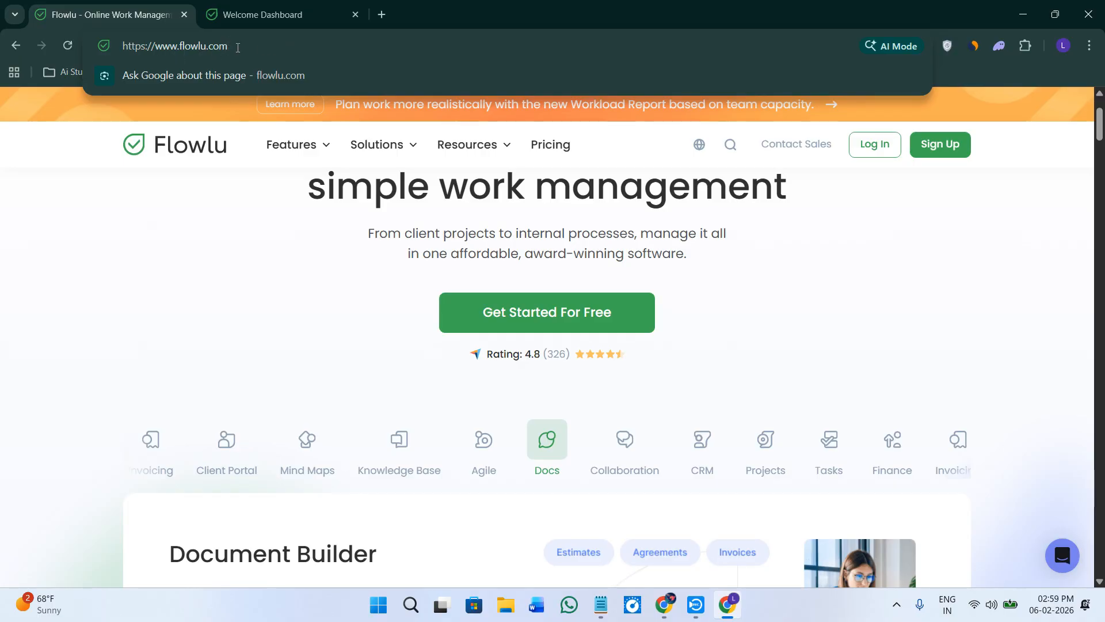
click(223, 262)
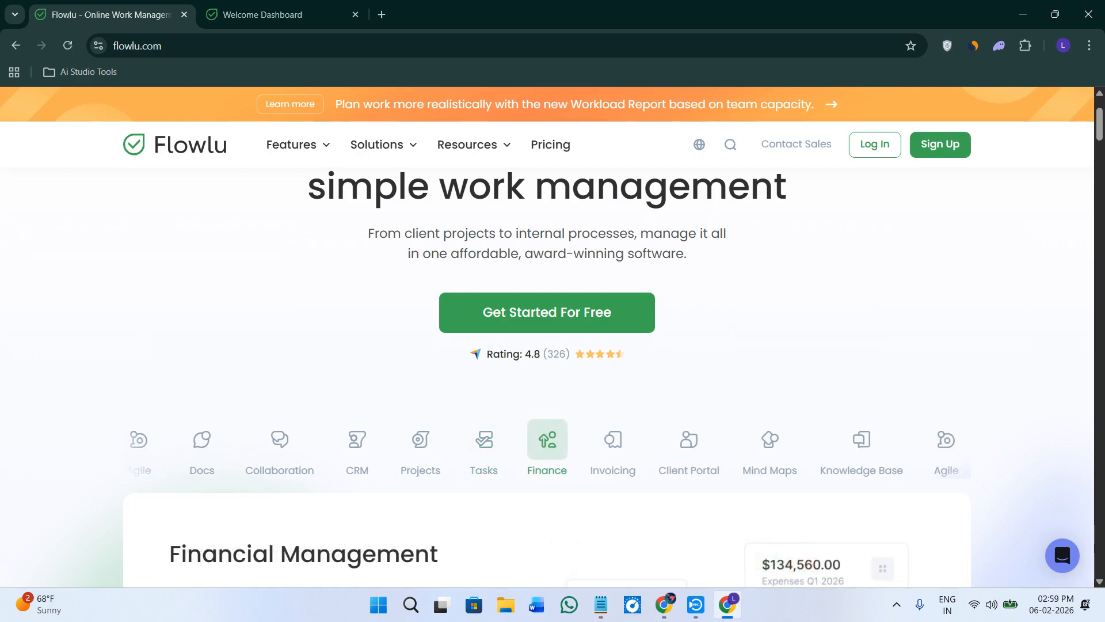
Switch to the Flowlu account's Welcome Dashboard and review the getting-started steps from profile setup to first project
click(302, 6)
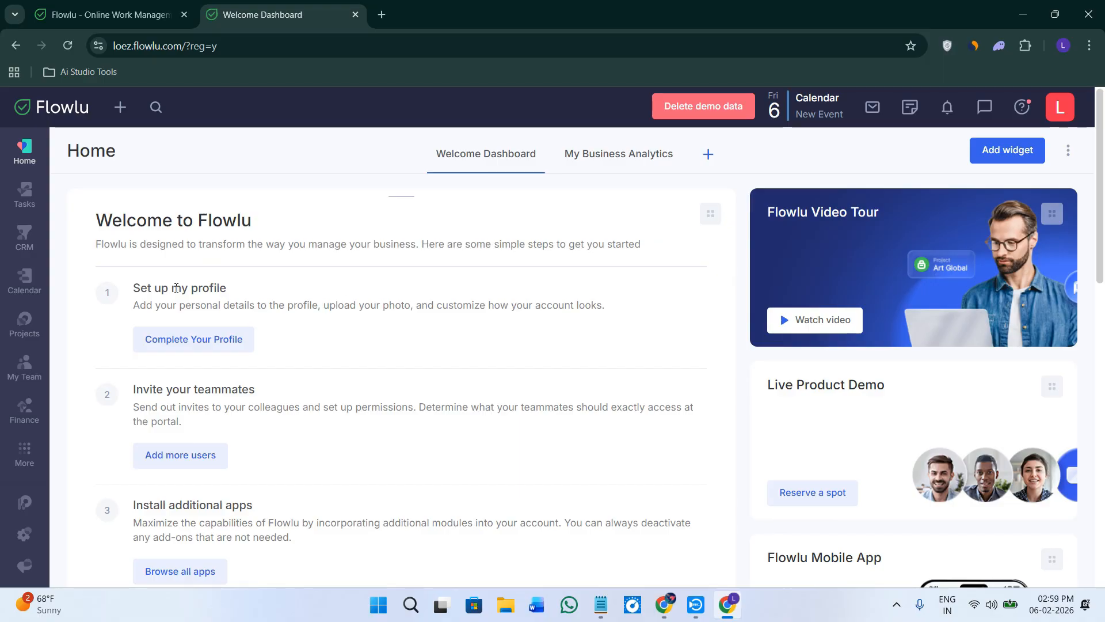
scroll(160, 228, down, 2)
scroll(161, 228, up, 2)
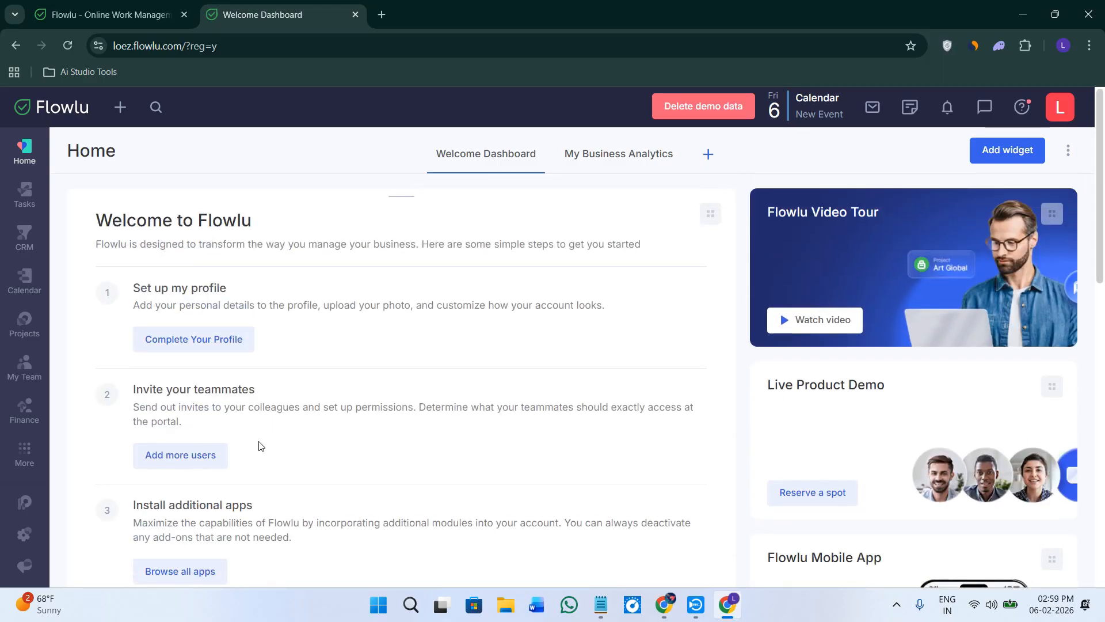
scroll(258, 447, down, 2)
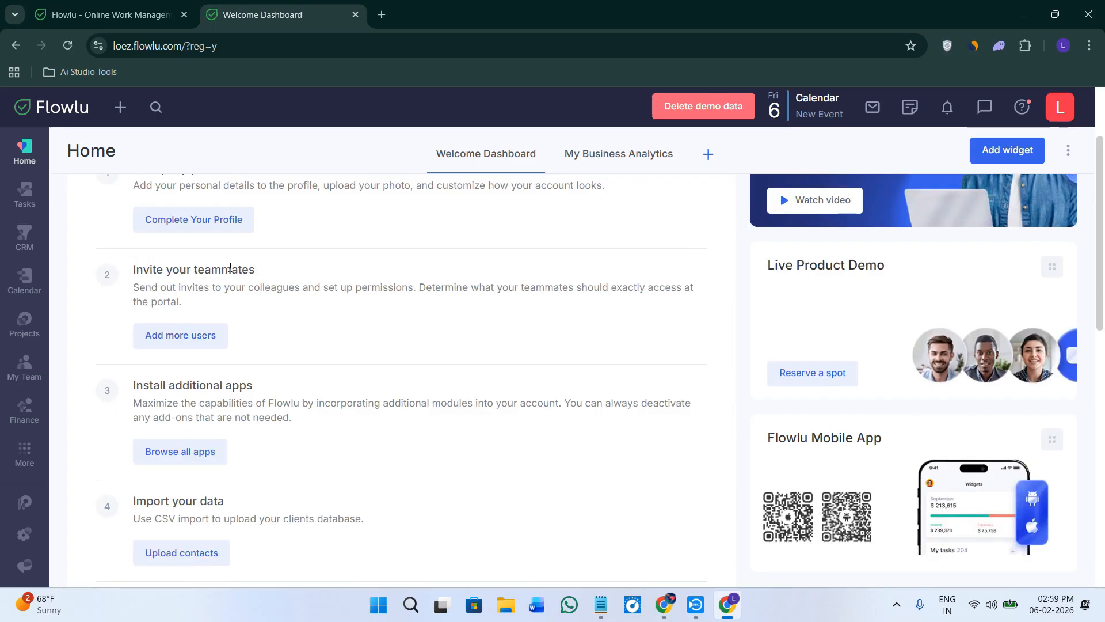
scroll(204, 401, down, 2)
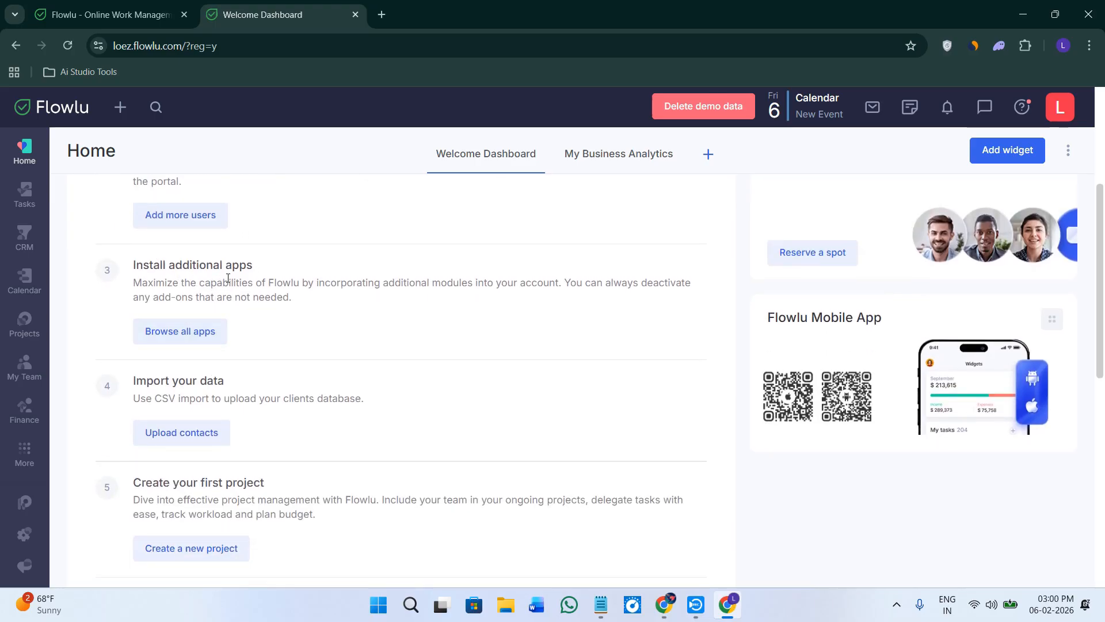
scroll(281, 393, down, 2)
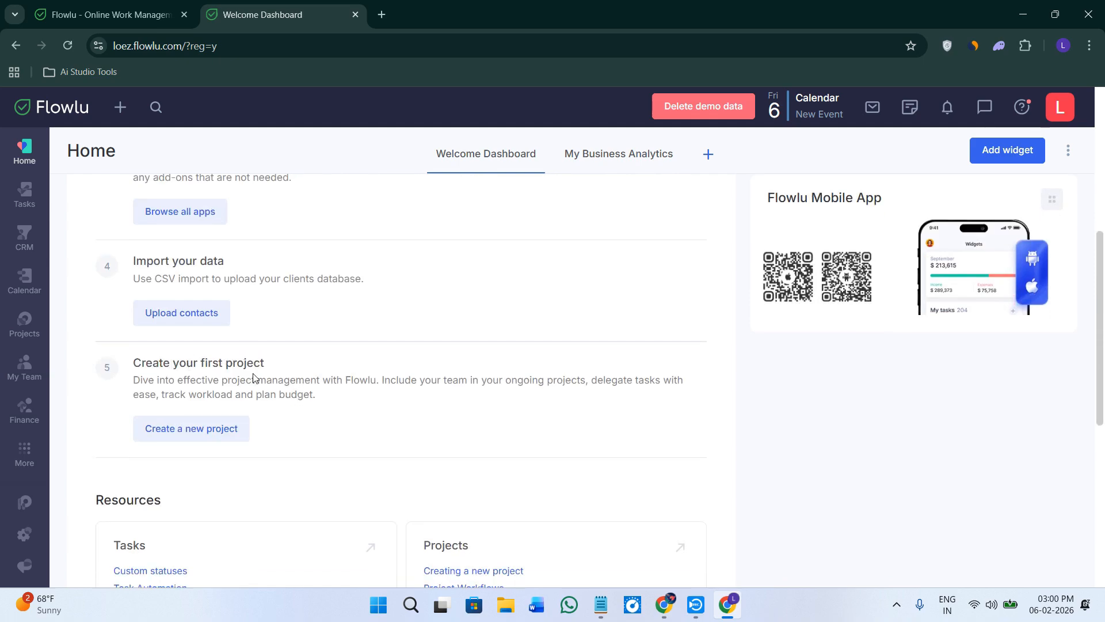
scroll(795, 306, up, 6)
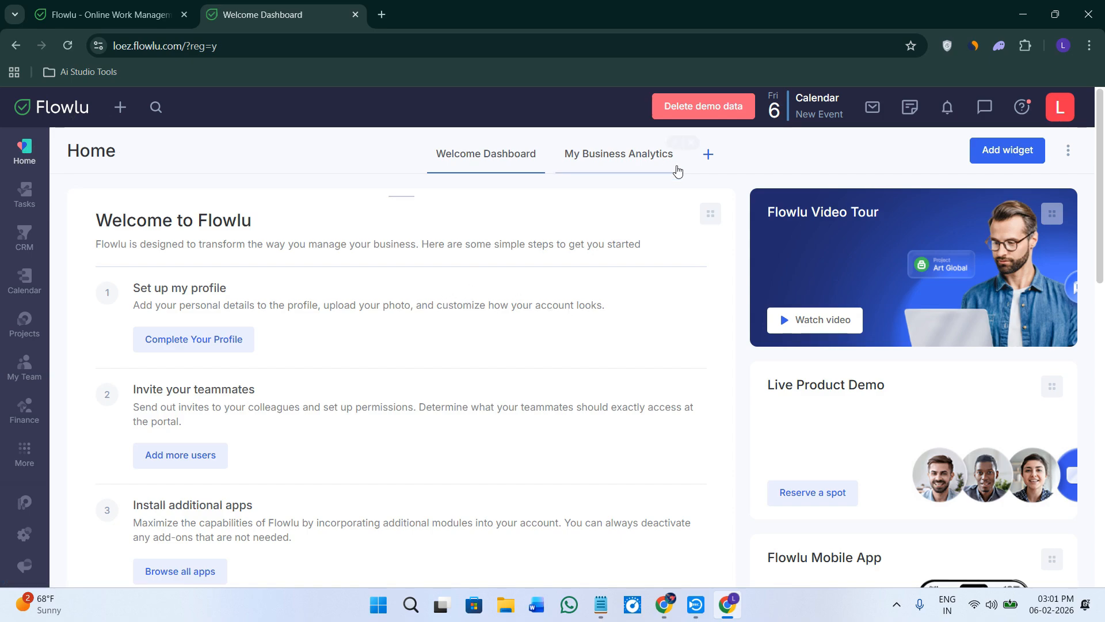
Open the My Business Analytics dashboard and examine its pipeline, task status and project widgets
click(656, 156)
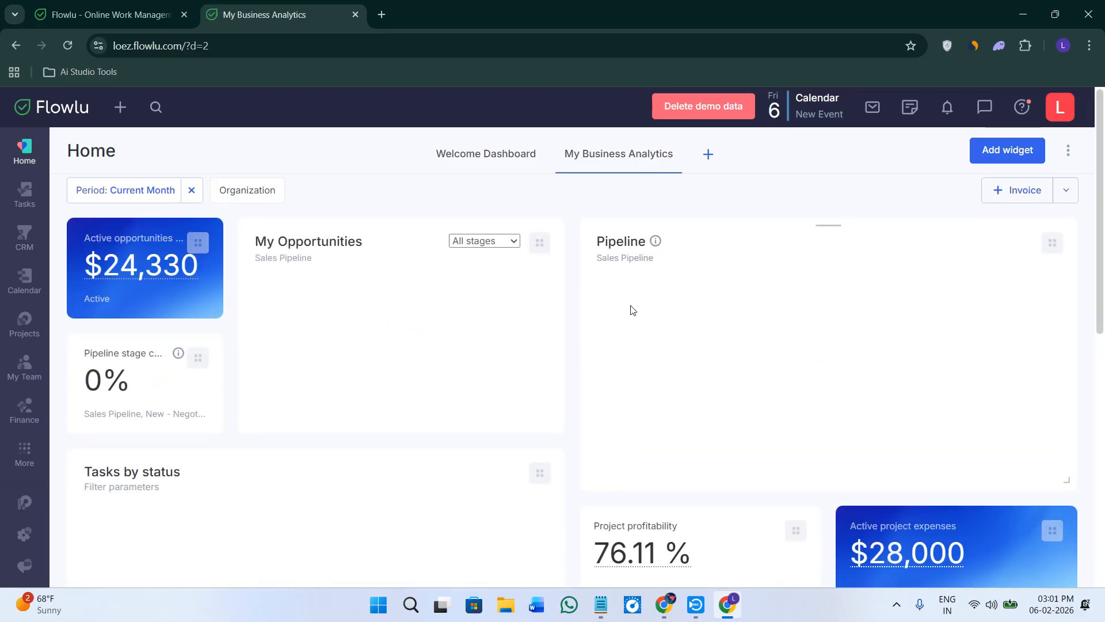
scroll(633, 302, down, 2)
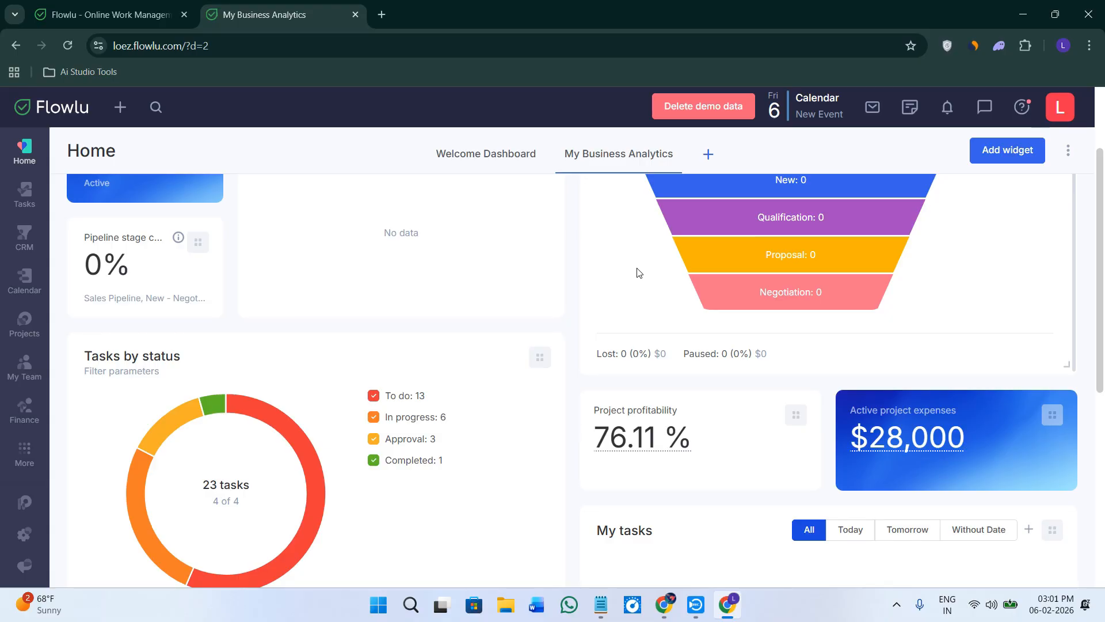
scroll(641, 280, down, 1)
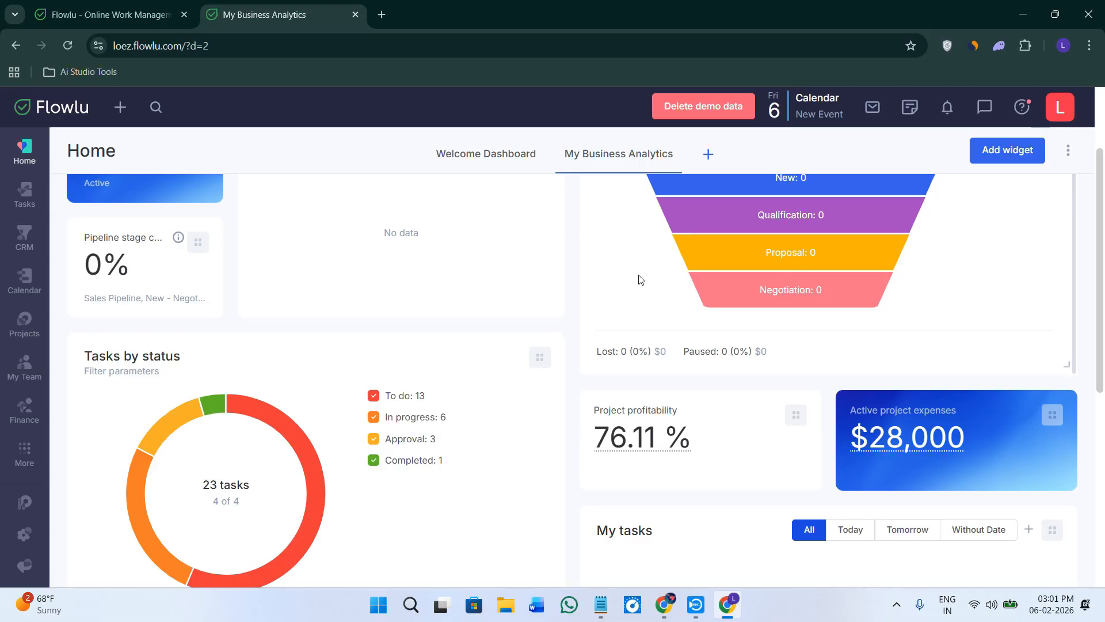
scroll(641, 280, up, 1)
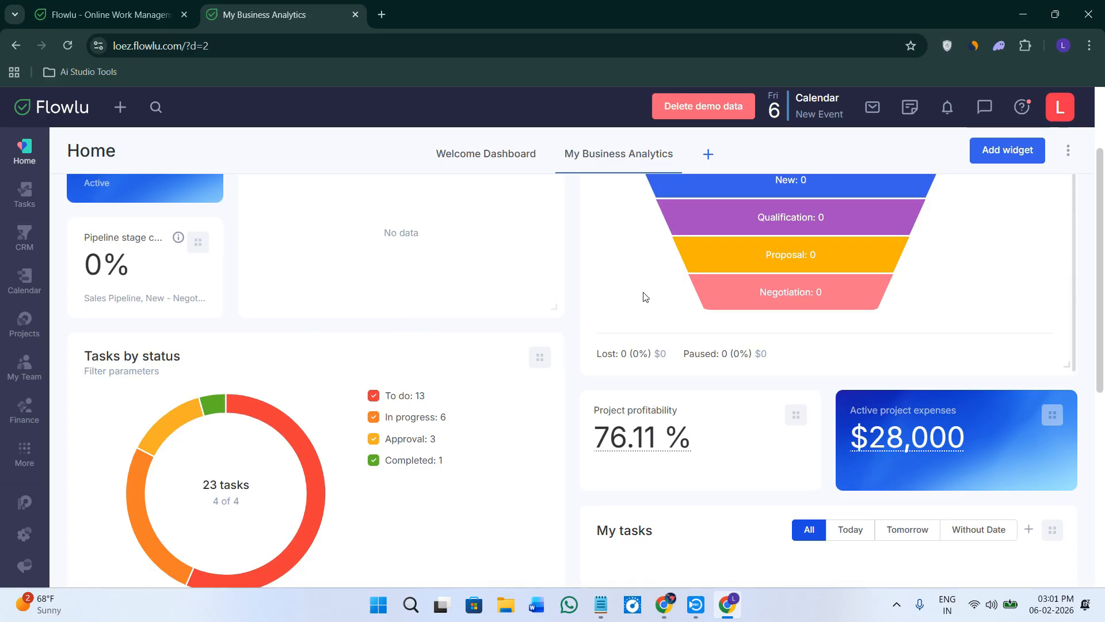
mouse_move(787, 291)
mouse_move(788, 264)
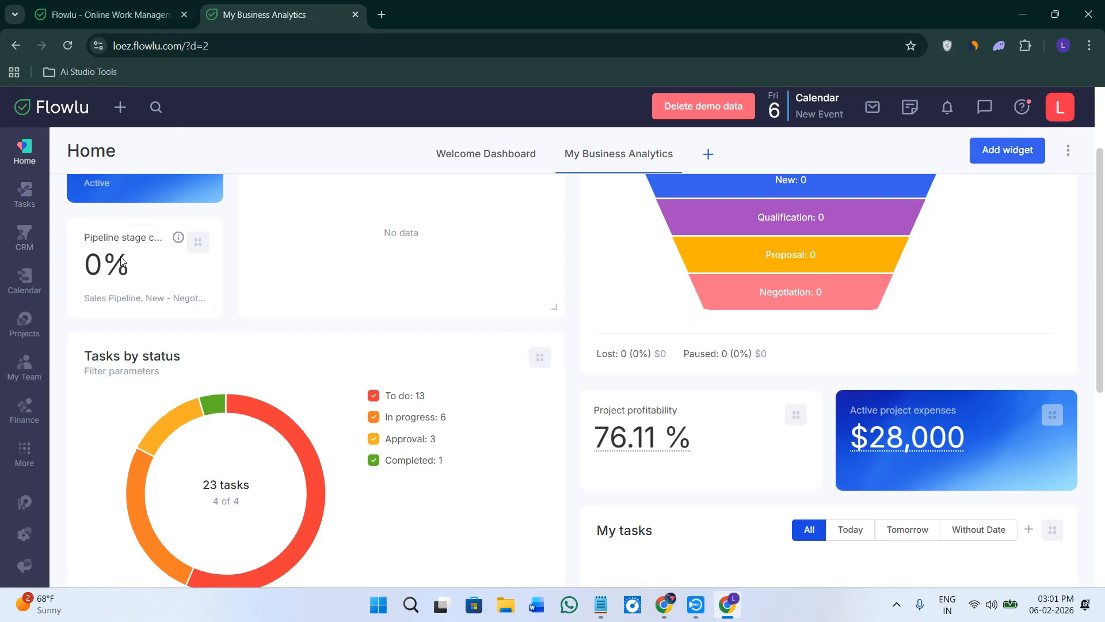
Create and save a task titled "hi" in the To-Do List, and open its details
click(15, 196)
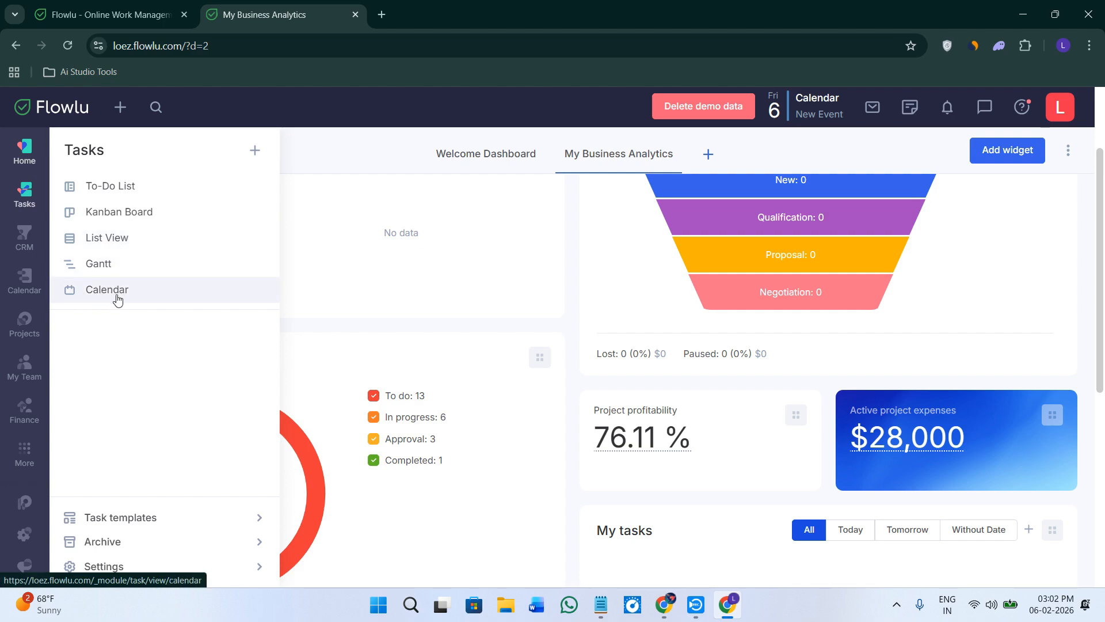
click(146, 185)
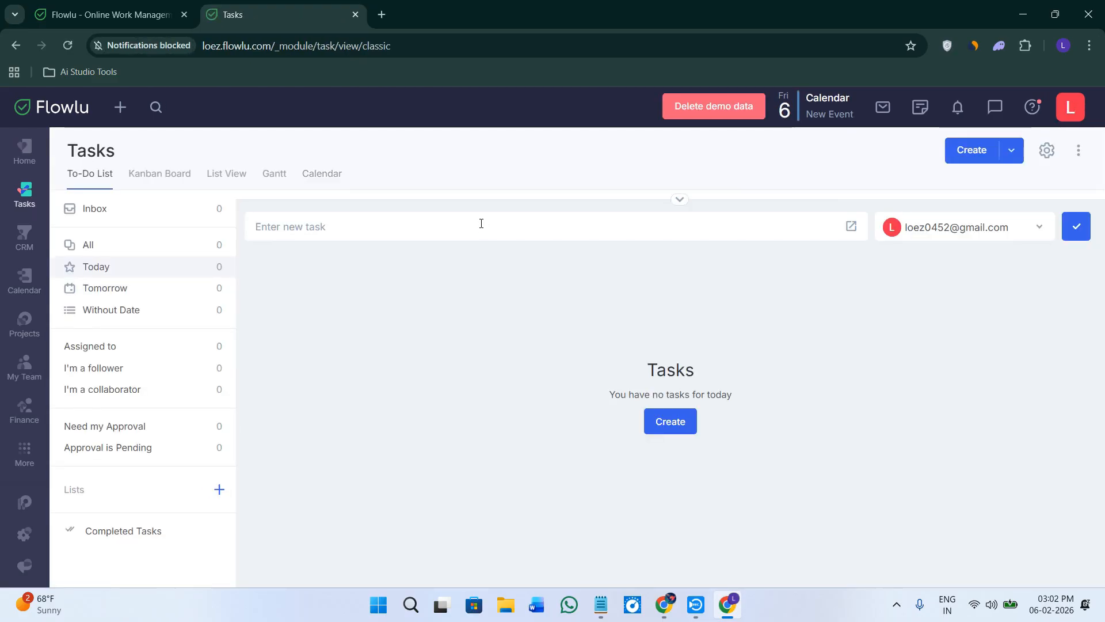
click(673, 423)
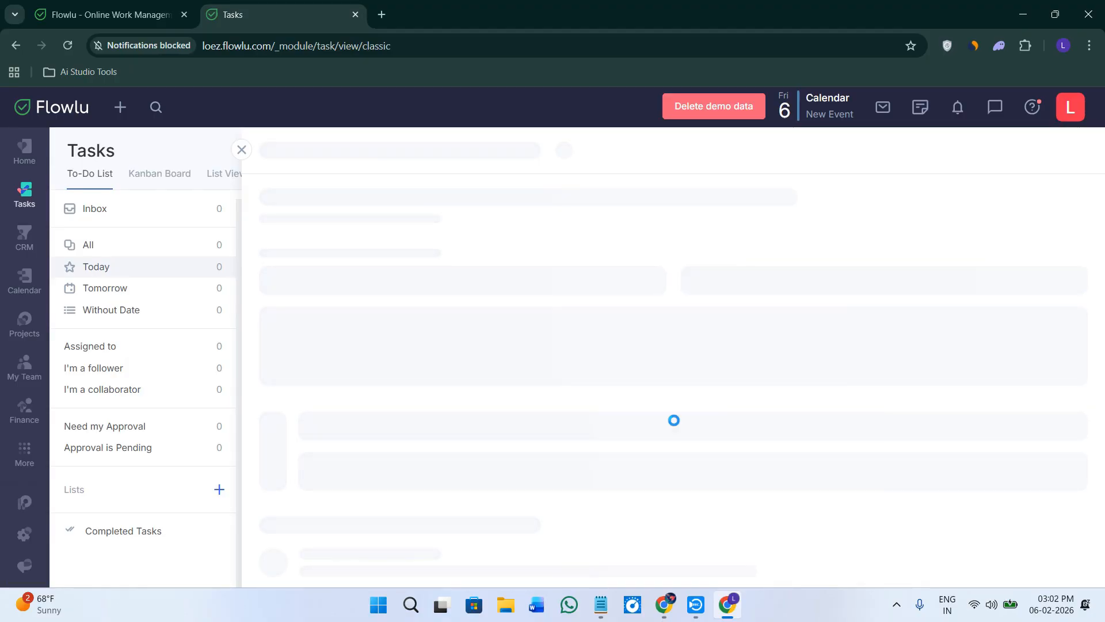
text(hi)
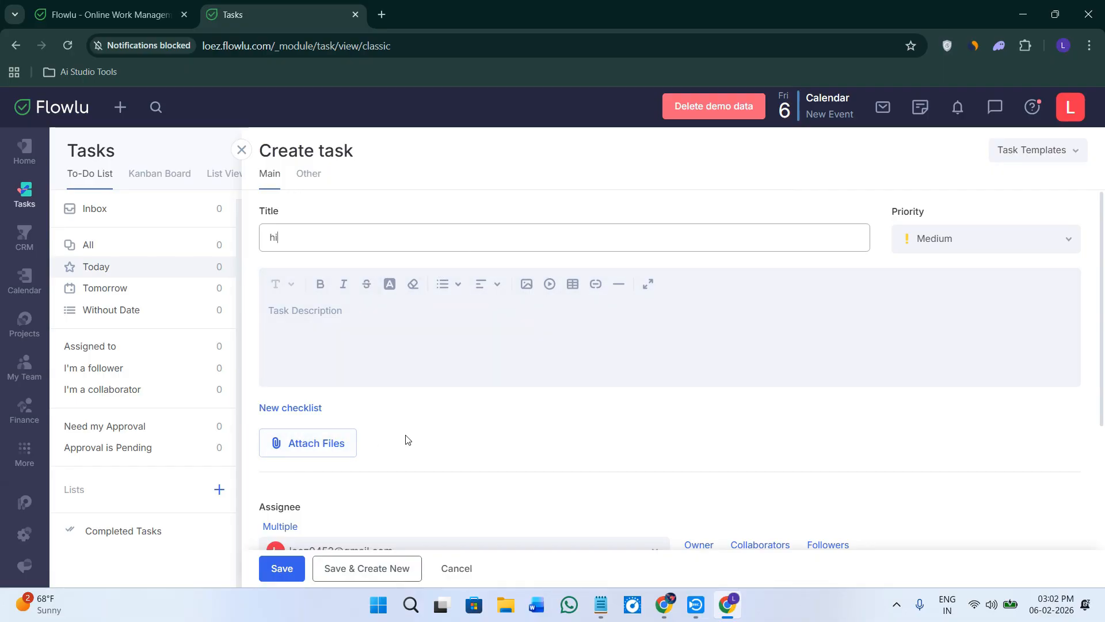
scroll(439, 412, down, 2)
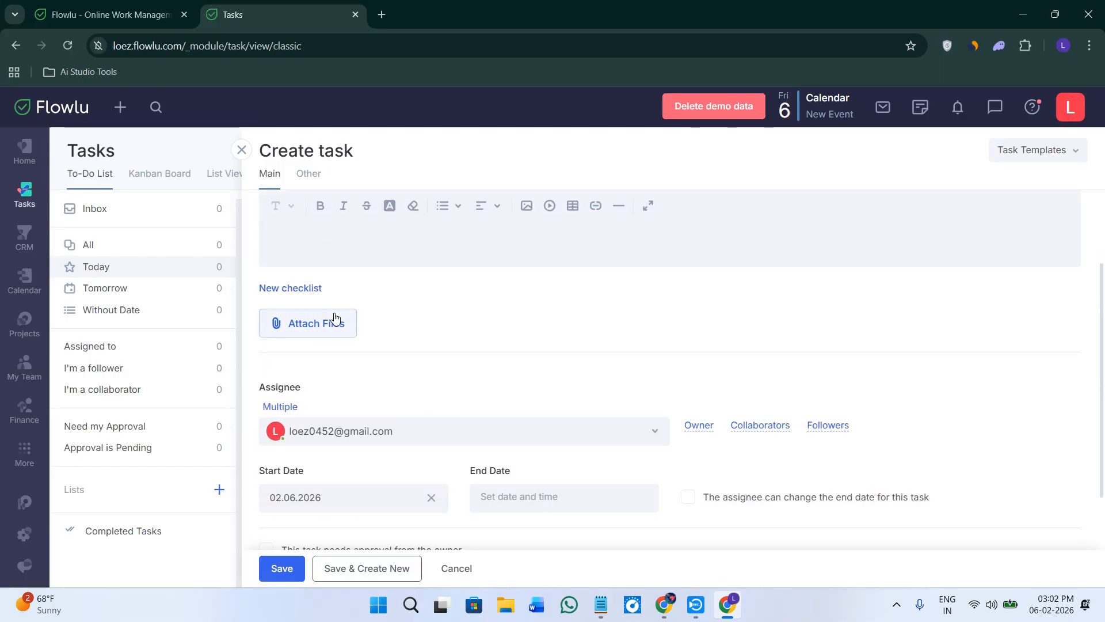
text(hi)
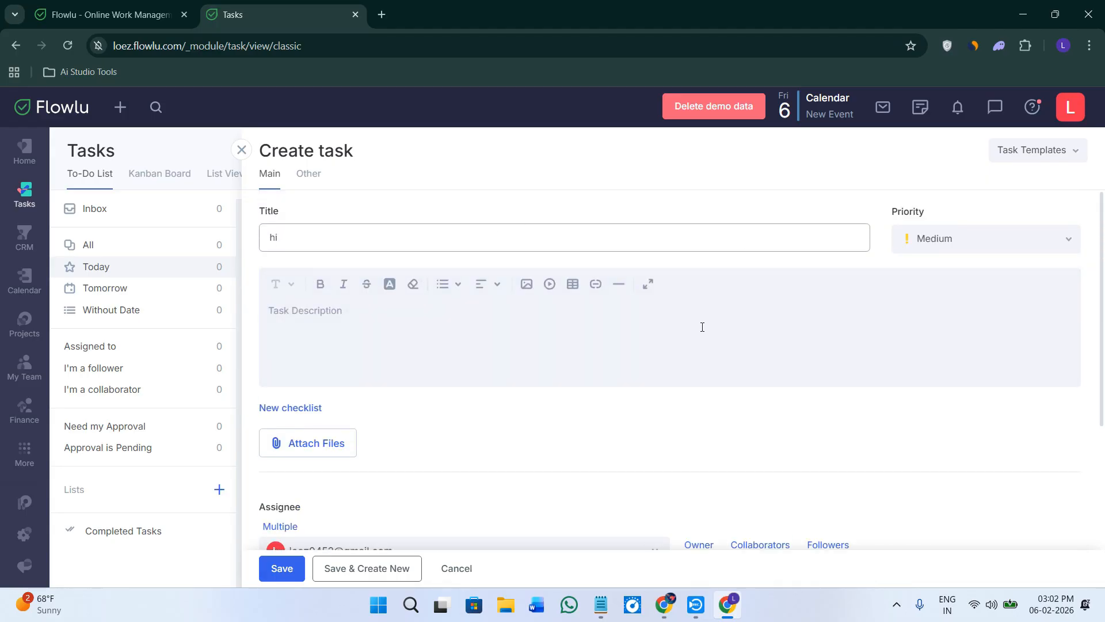
scroll(584, 420, down, 4)
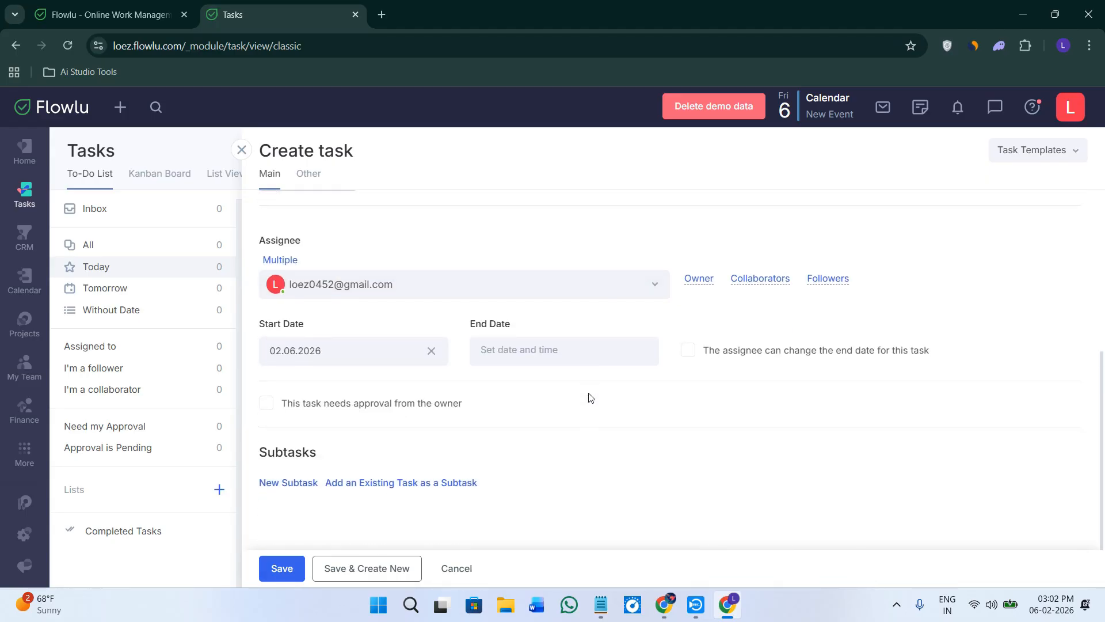
click(283, 570)
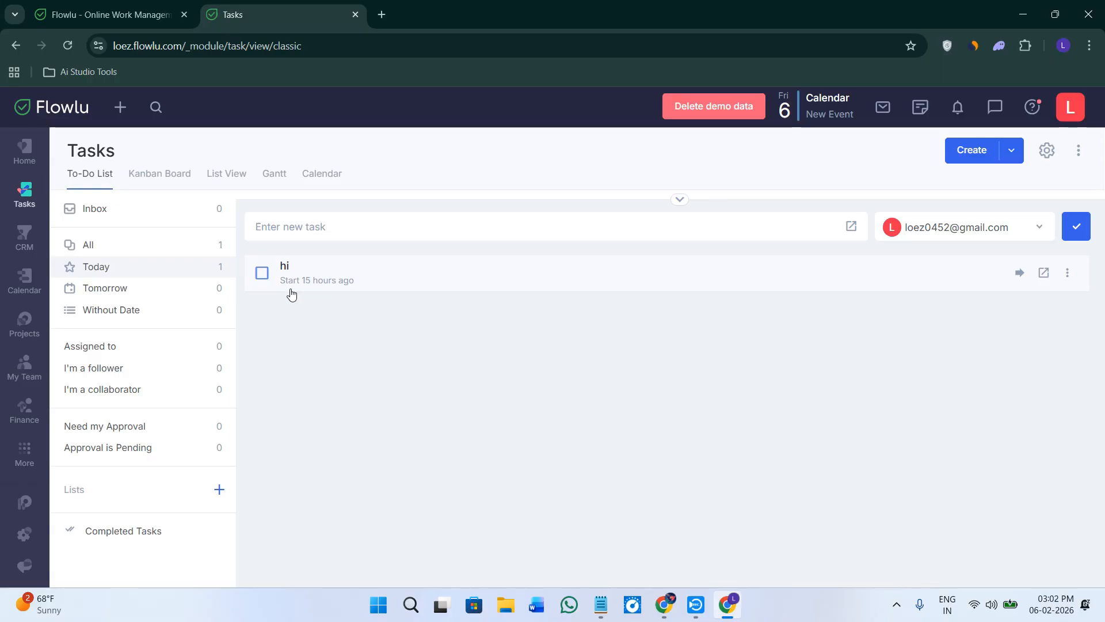
click(387, 285)
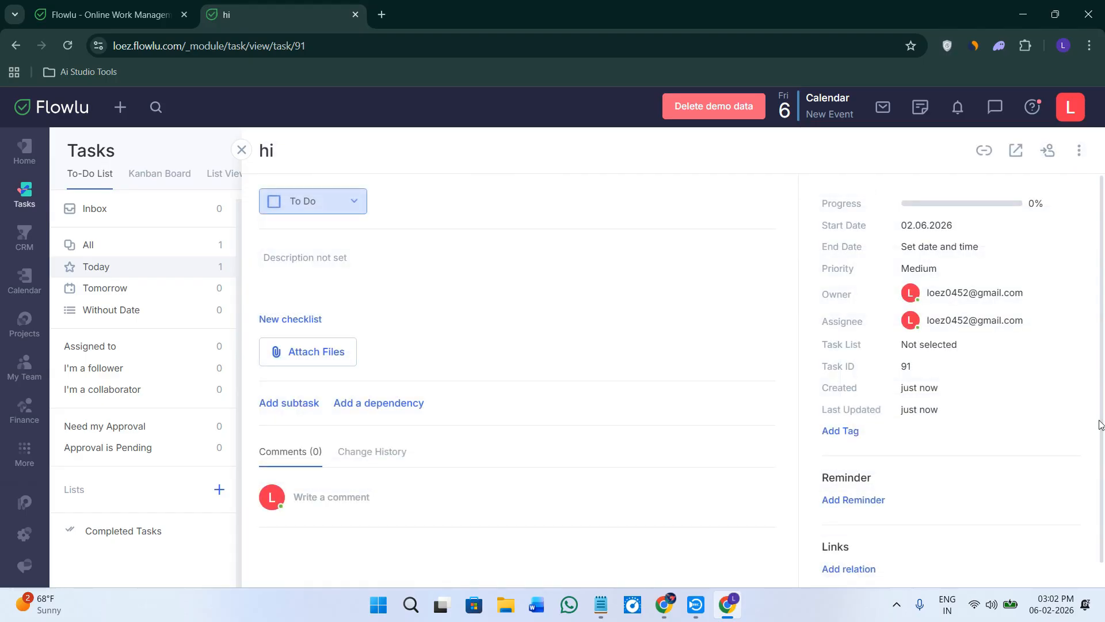
scroll(515, 417, down, 1)
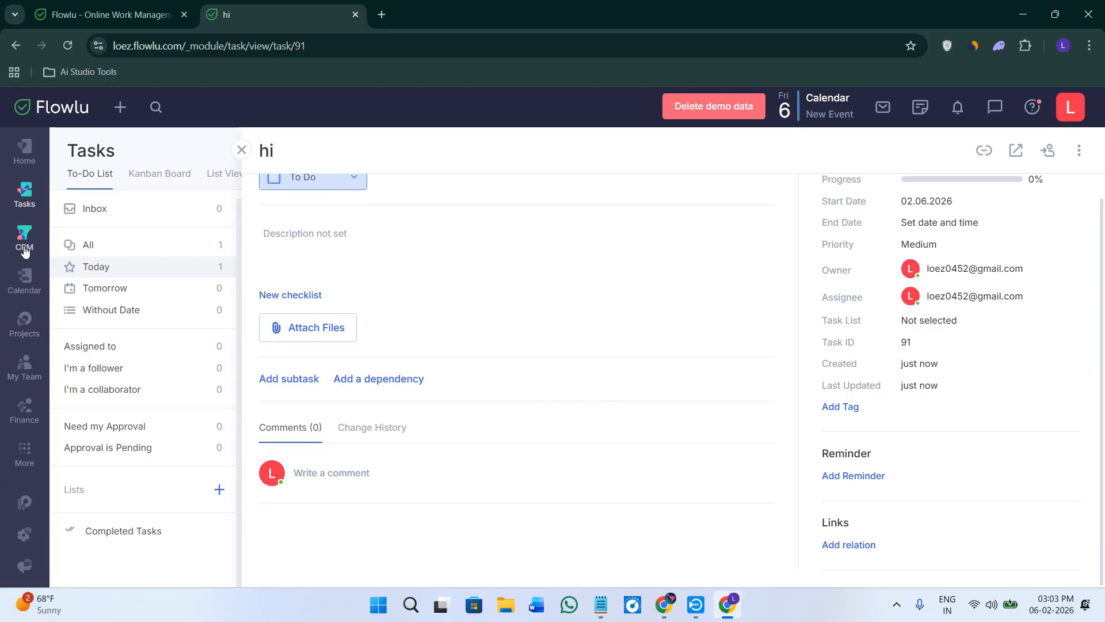
Open the CRM sales pipeline and review the opportunities in each stage of the Kanban board
mouse_move(26, 244)
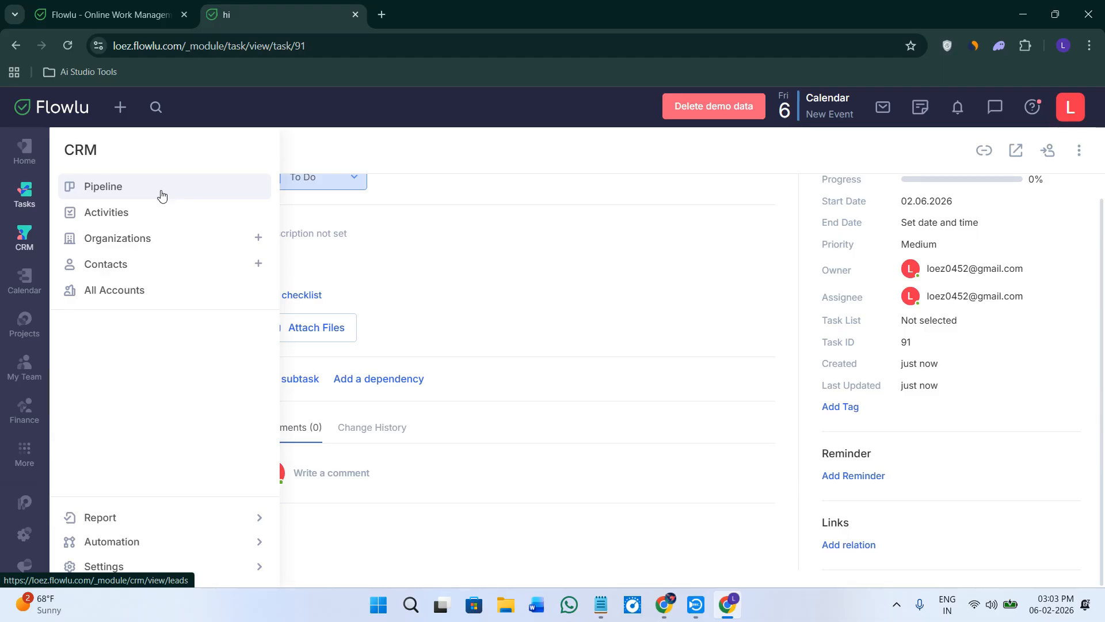
click(122, 185)
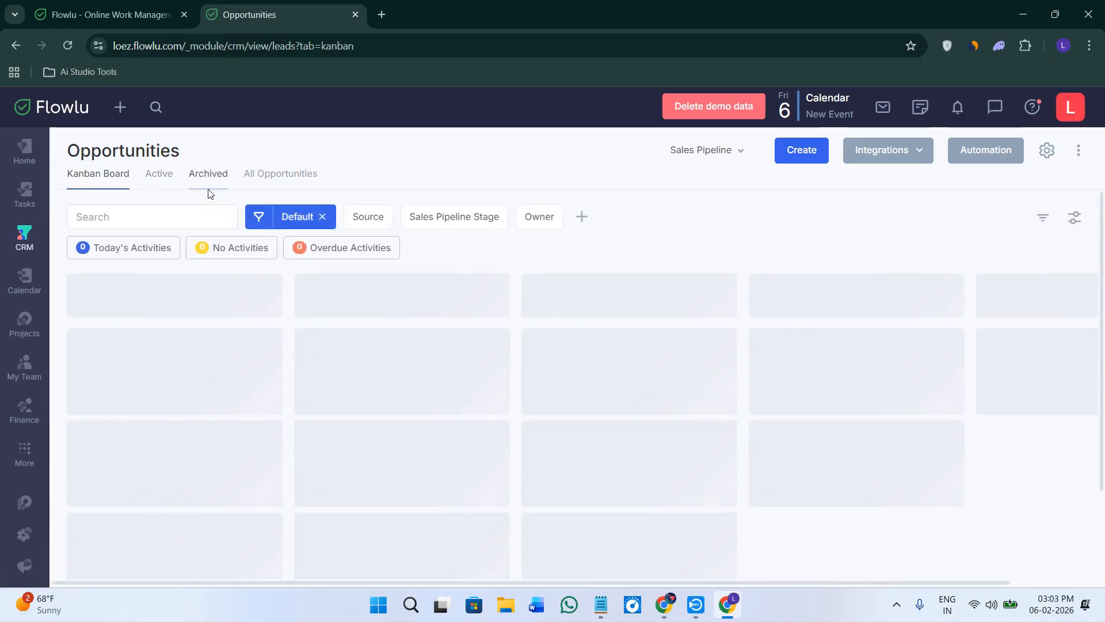
scroll(528, 447, down, 1)
scroll(529, 446, up, 1)
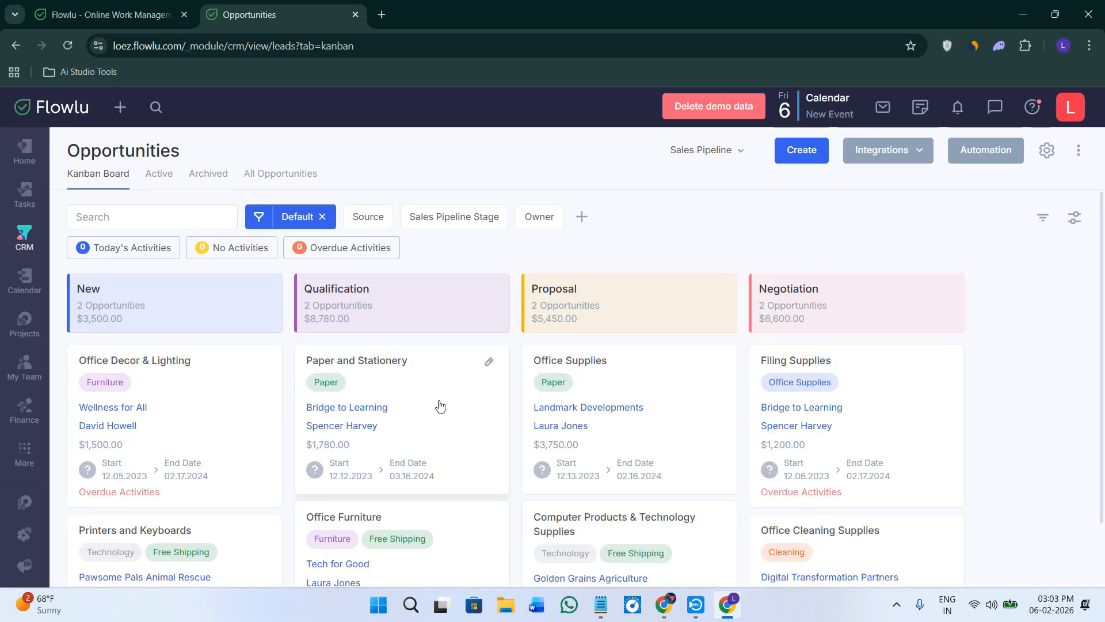
scroll(835, 507, down, 1)
scroll(809, 368, up, 1)
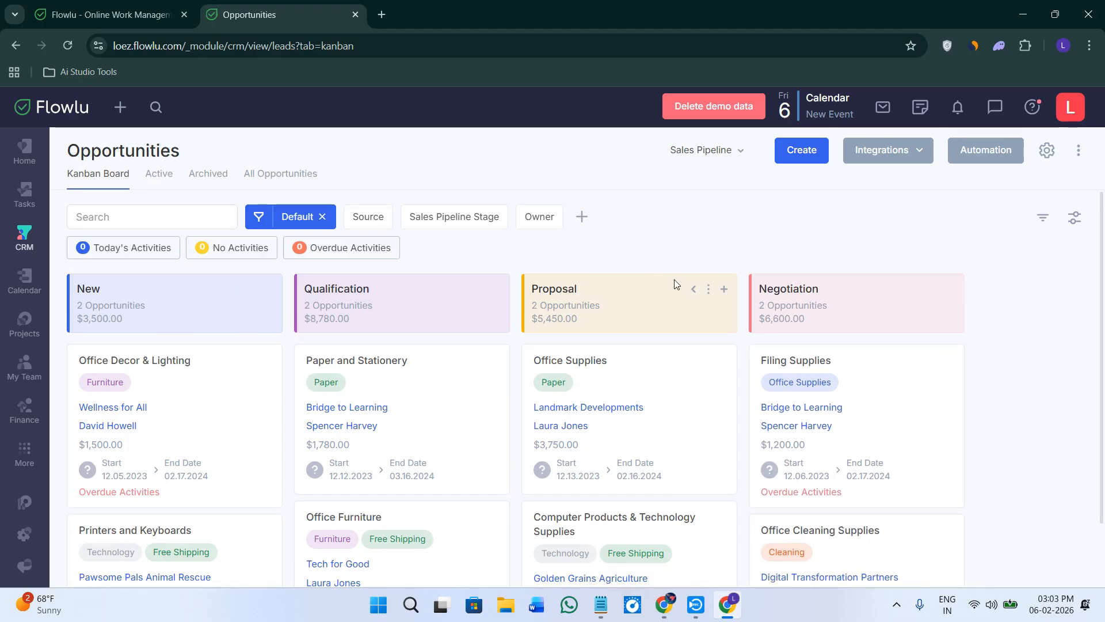
Open the new opportunity form, examine the available Source options, and close the form without saving
click(808, 159)
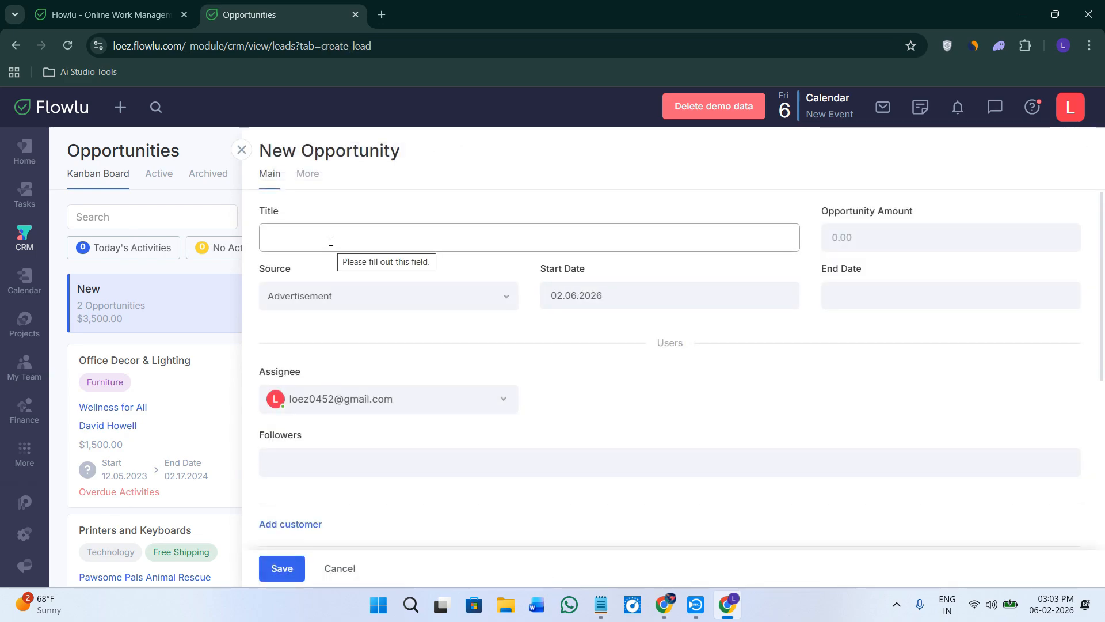
click(352, 298)
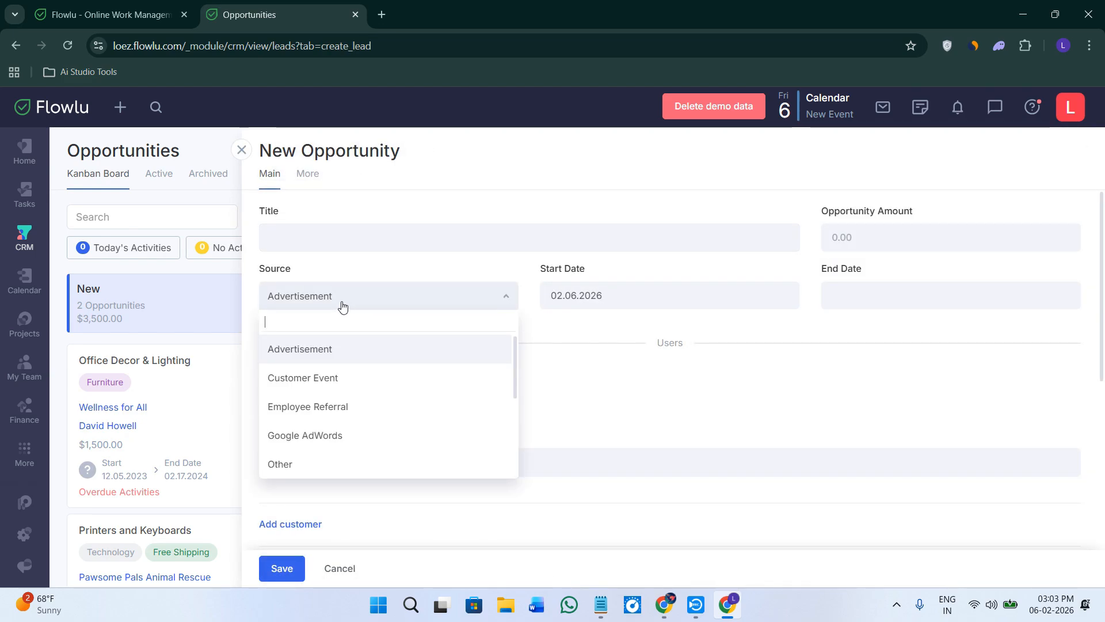
scroll(368, 407, down, 3)
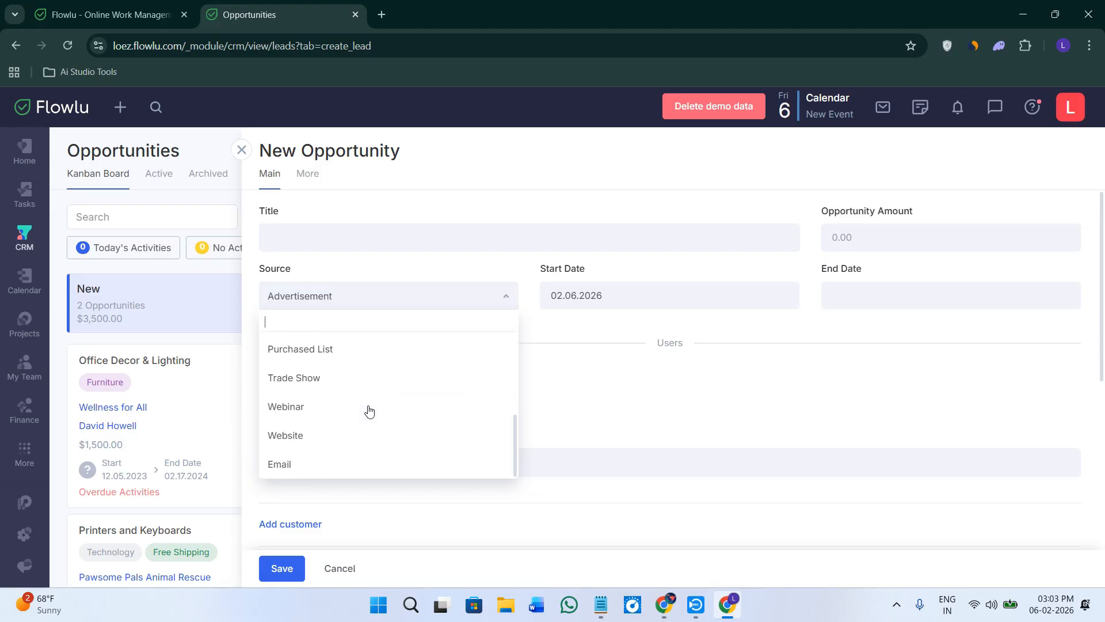
click(584, 327)
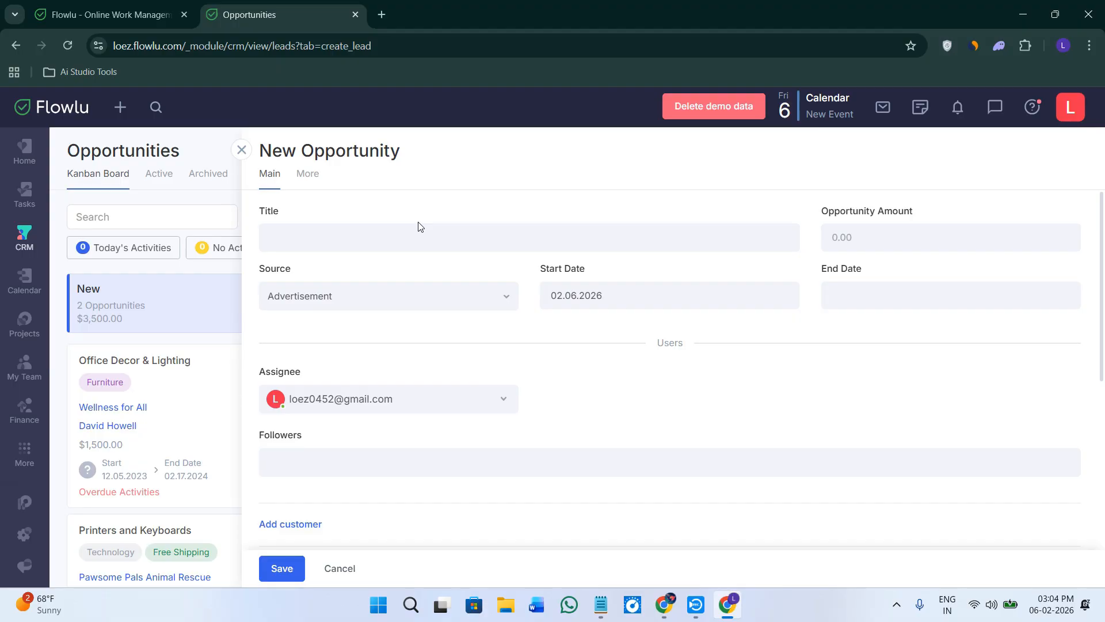
click(242, 149)
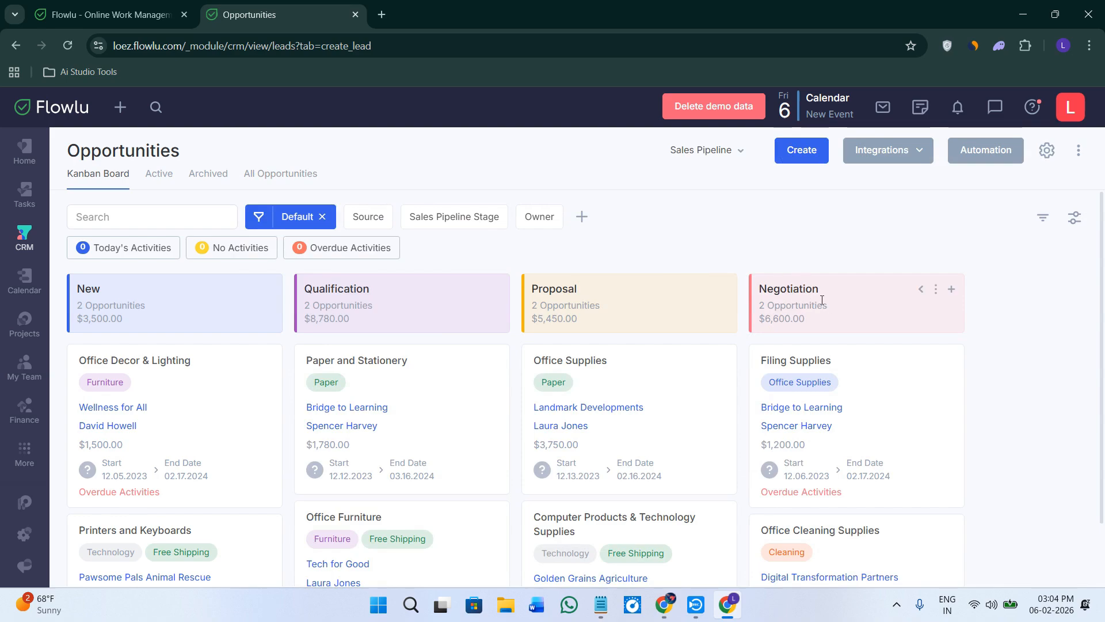
triple_click(835, 296)
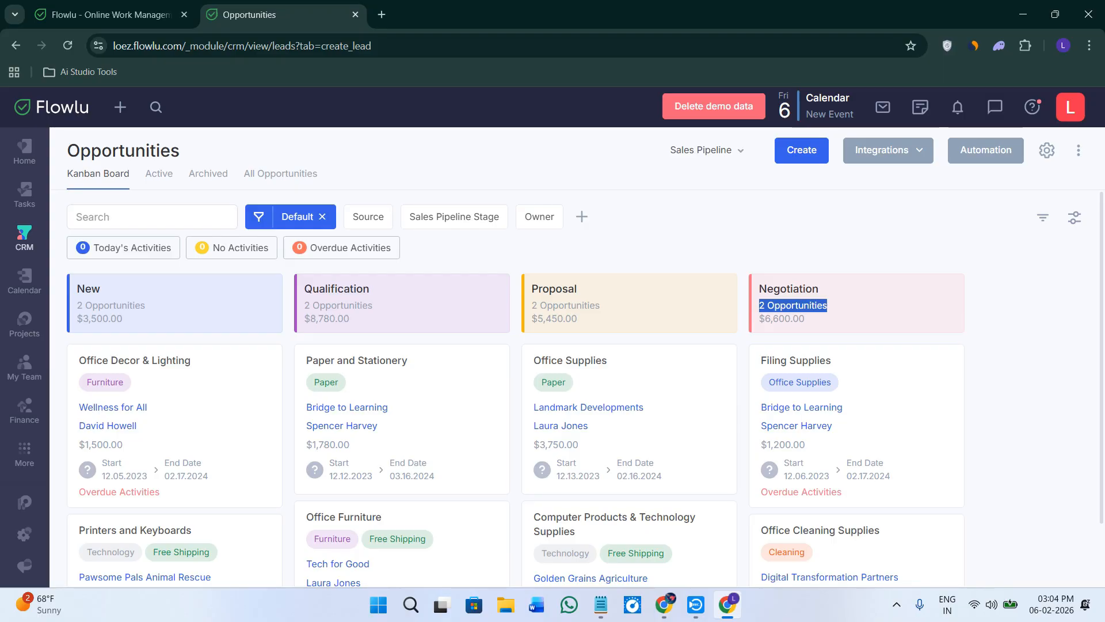
Open the calendar's week view, open the all-day "hi" task on Friday 6, and close its details
click(63, 290)
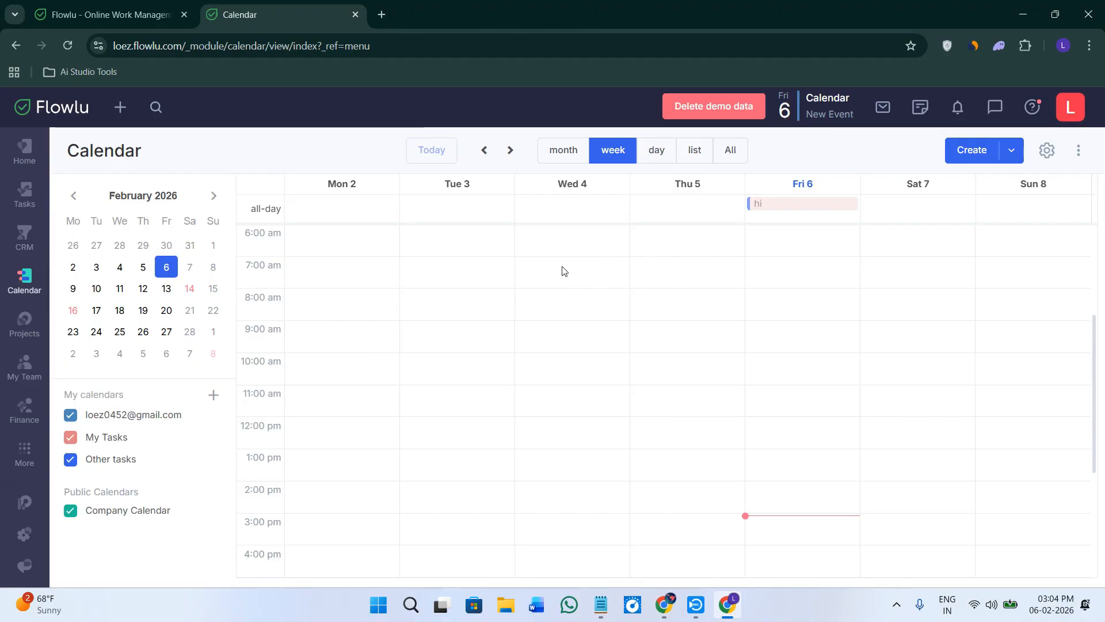
click(805, 204)
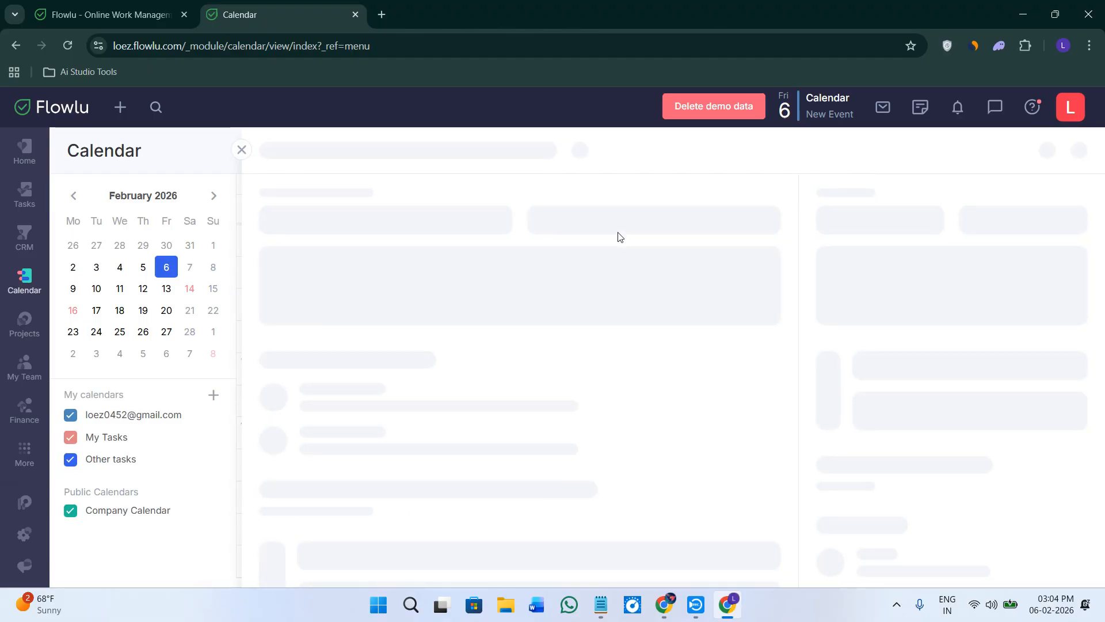
click(242, 150)
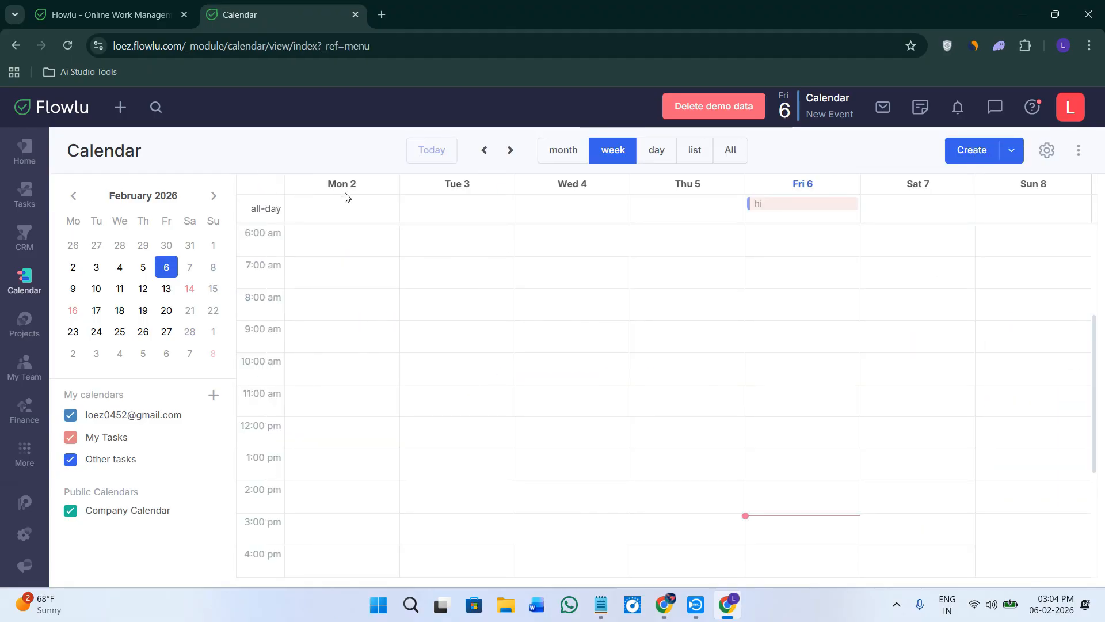
Open a new event form for the 4:30 pm slot on Friday 6 and review its date, description, location and reminder fields
scroll(843, 478, down, 4)
click(838, 357)
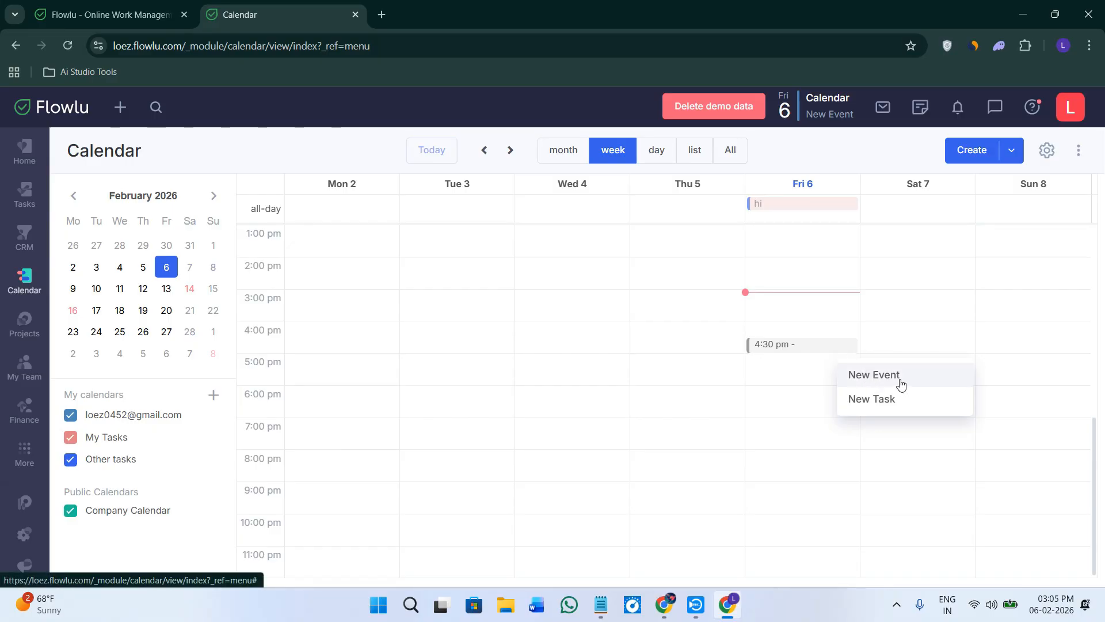
click(874, 375)
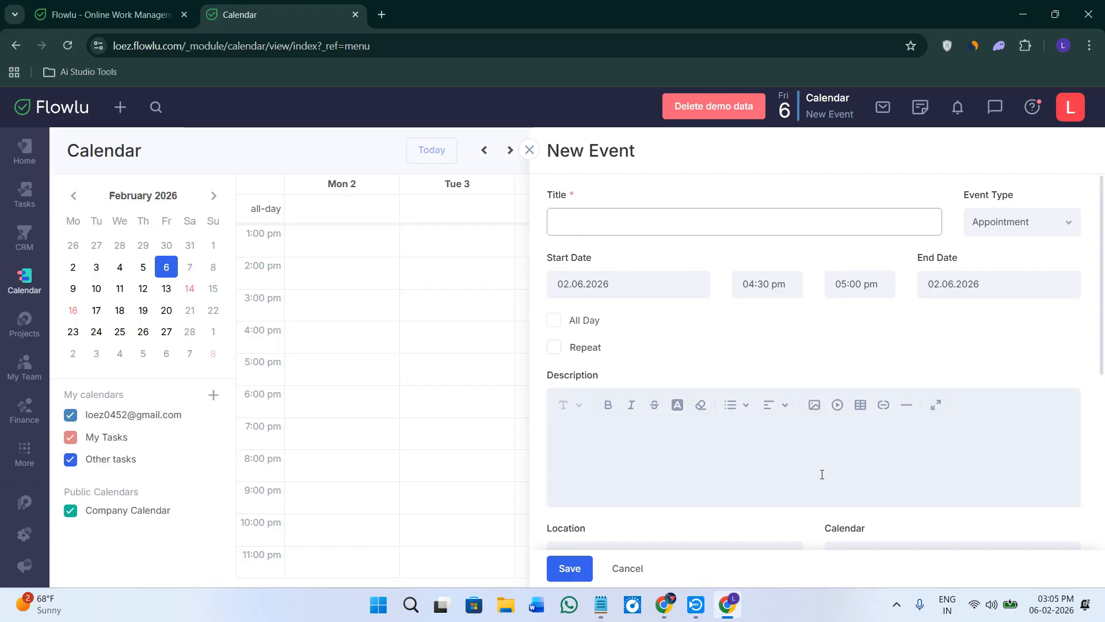
scroll(822, 471, down, 4)
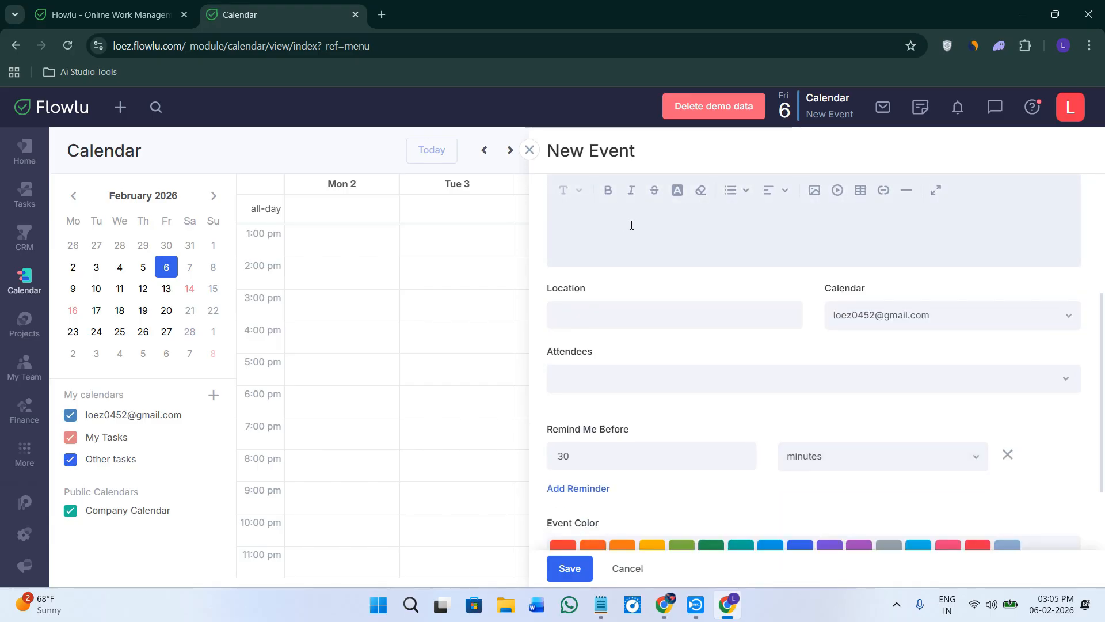
scroll(755, 347, up, 2)
scroll(759, 351, down, 4)
scroll(758, 351, up, 2)
scroll(627, 361, down, 2)
Examine the new event's Attendees choices and its color, availability and privacy settings, and close the form without saving
click(592, 257)
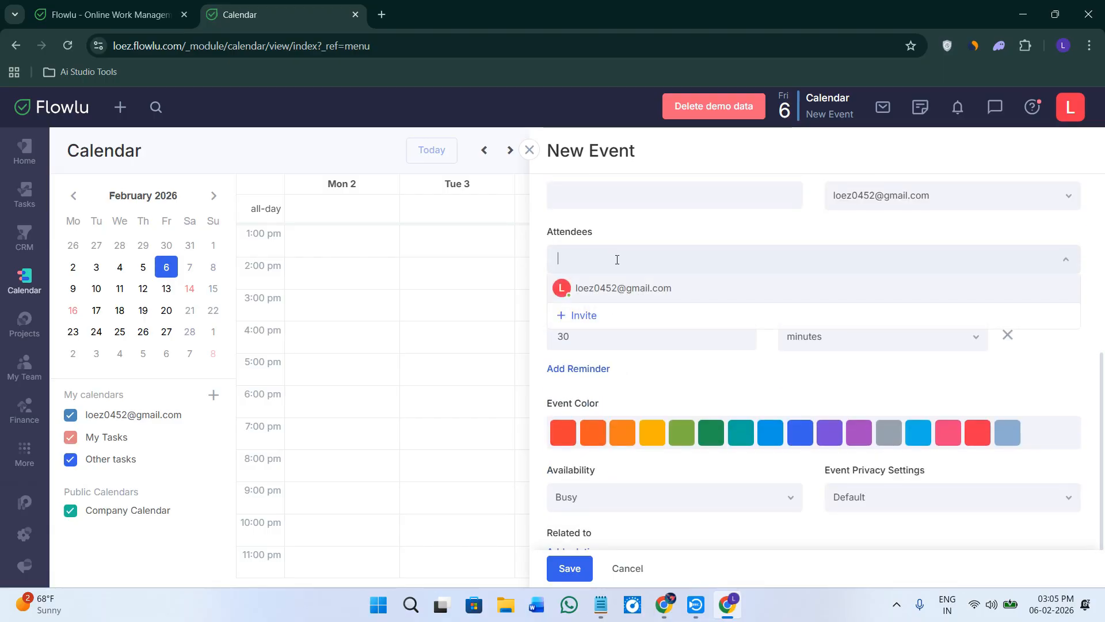
click(688, 380)
scroll(714, 442, down, 2)
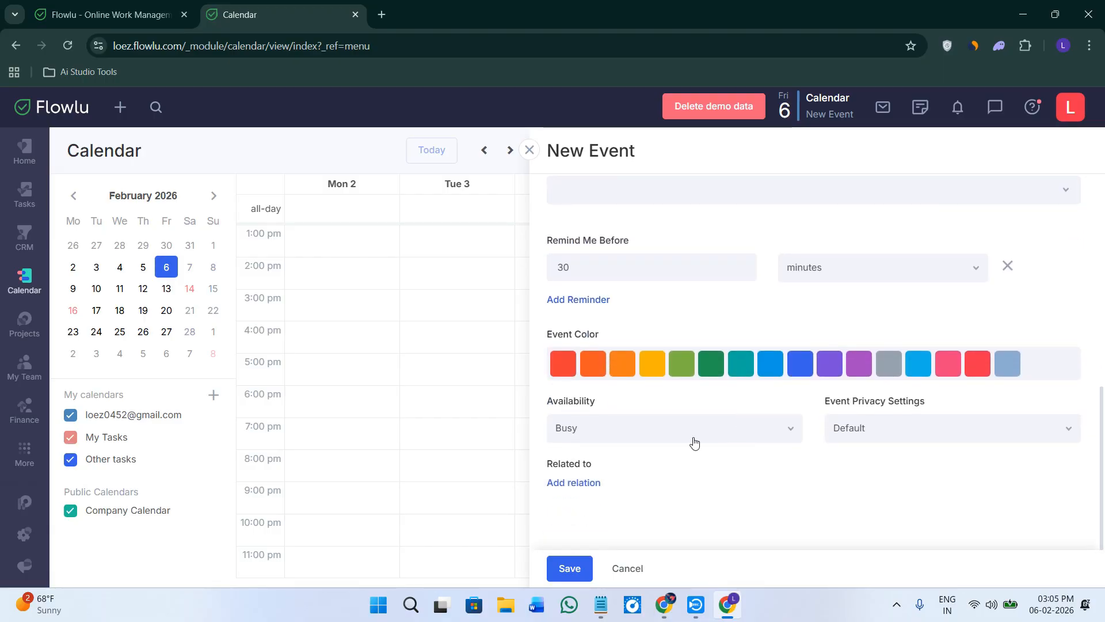
scroll(807, 374, up, 6)
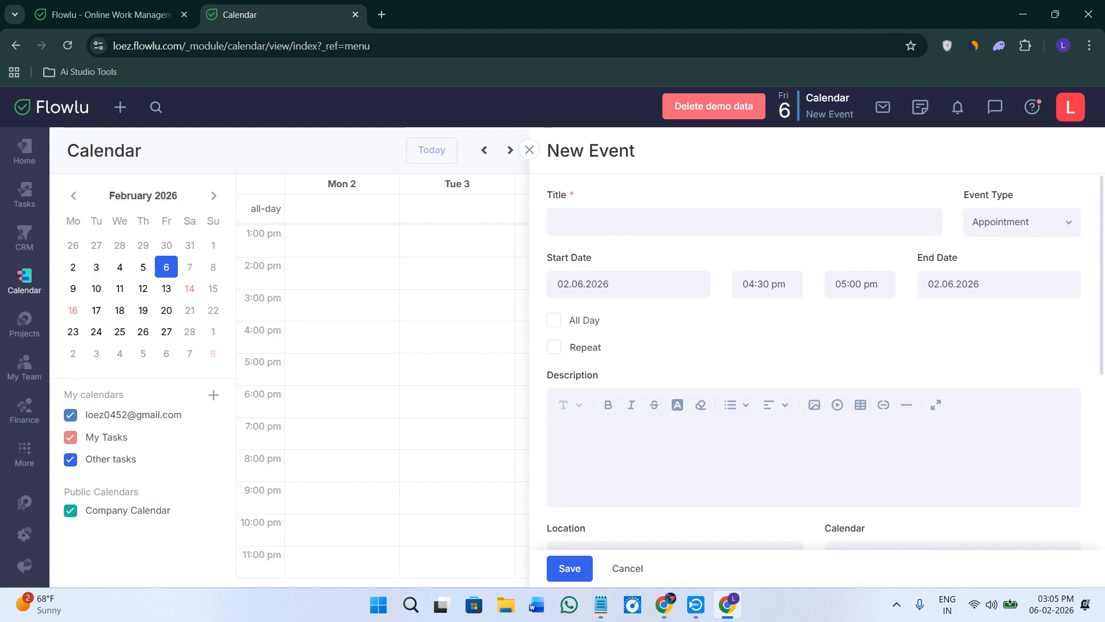
click(528, 151)
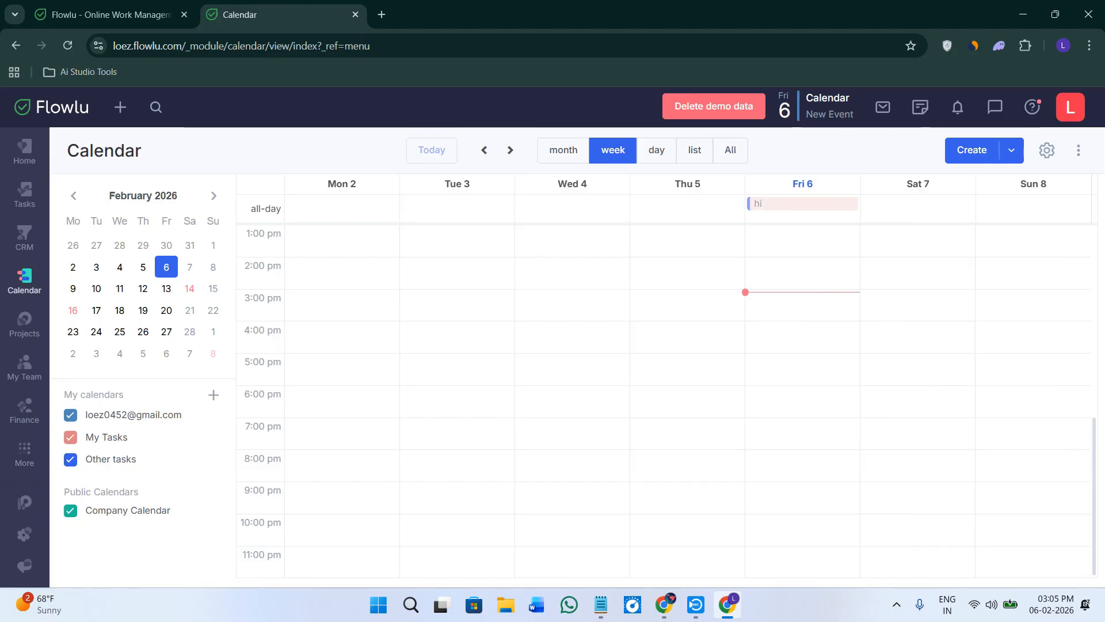
Open the All Projects list, review the new project form from name to dates and tags, and close it without saving
mouse_move(27, 326)
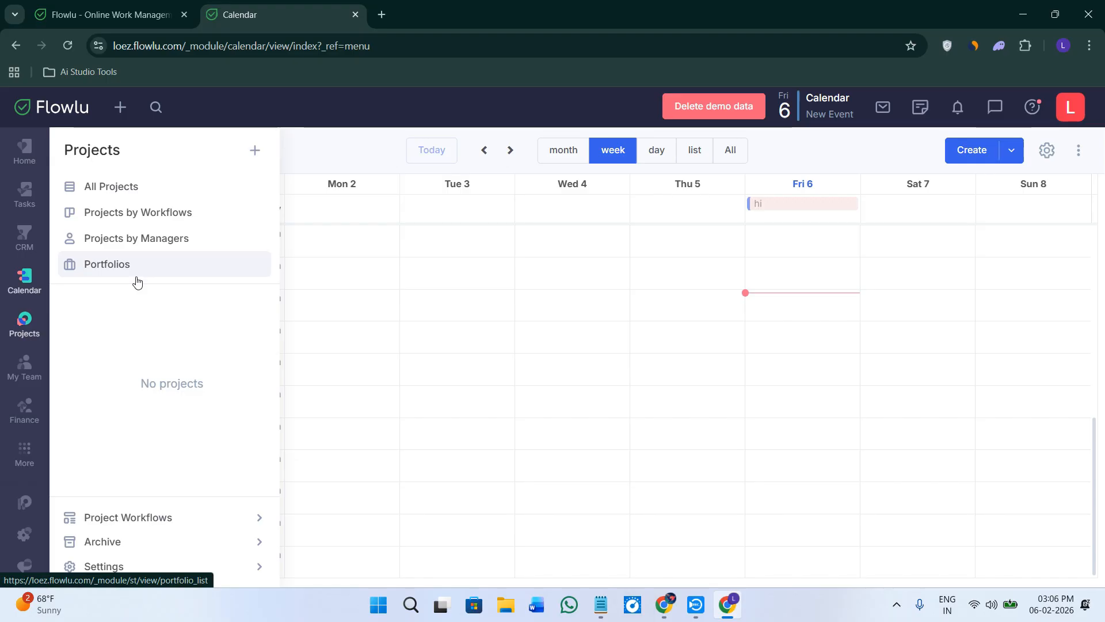
click(145, 186)
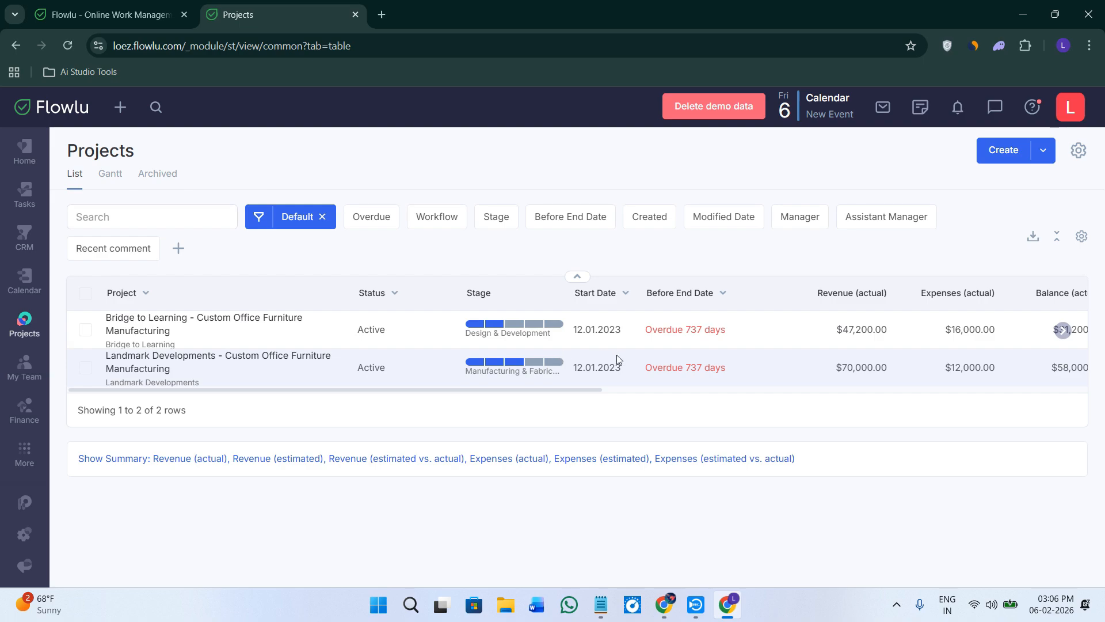
click(993, 152)
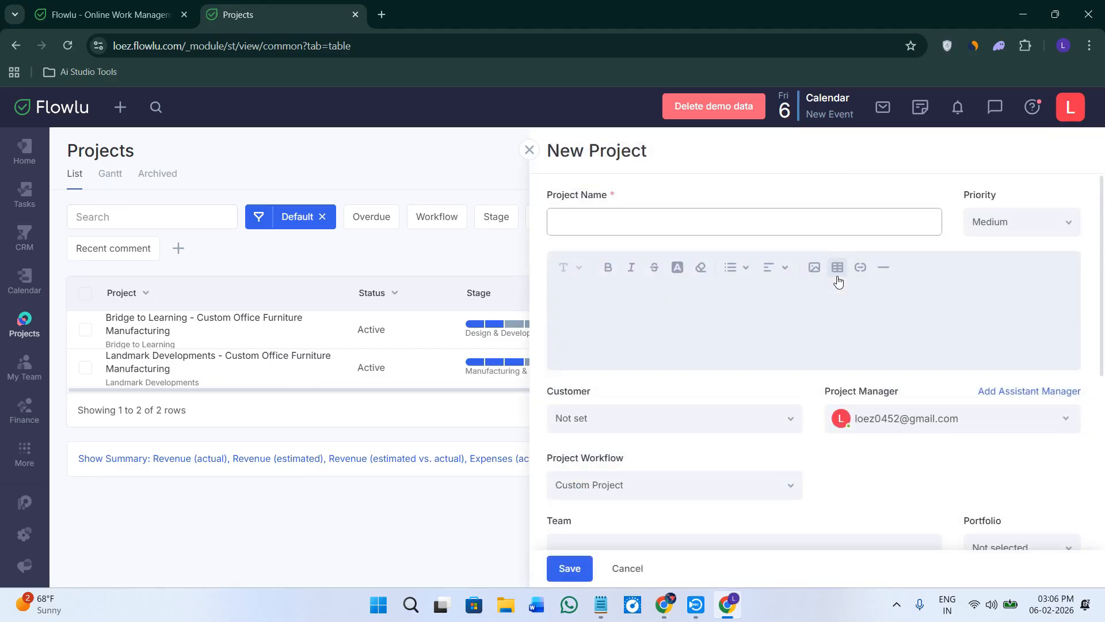
scroll(796, 305, down, 2)
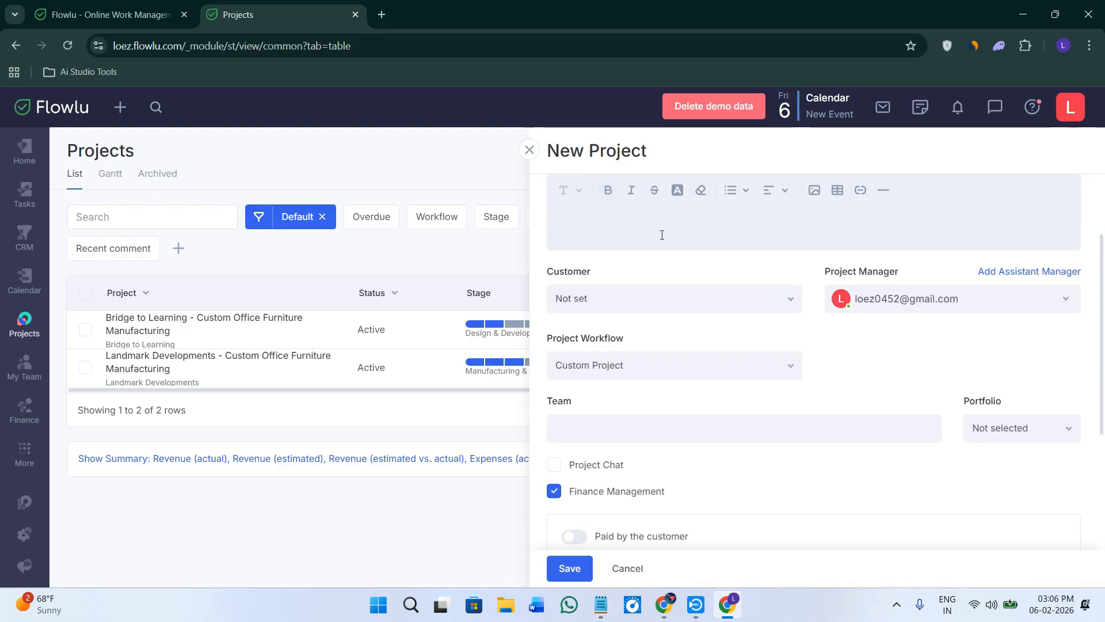
scroll(691, 308, up, 2)
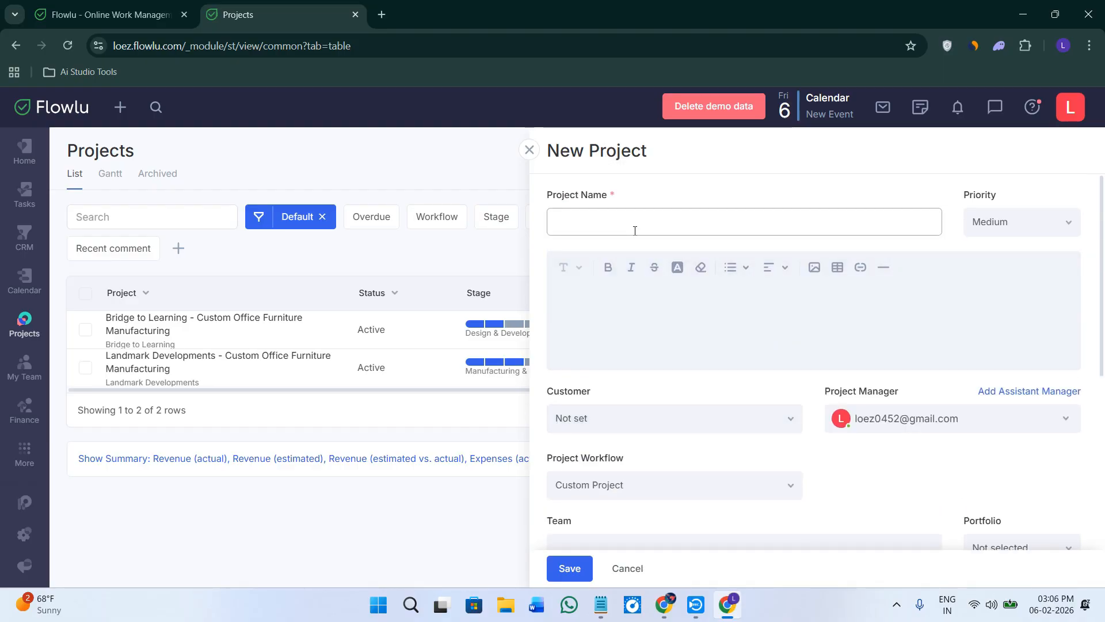
scroll(932, 343, down, 3)
scroll(936, 344, down, 3)
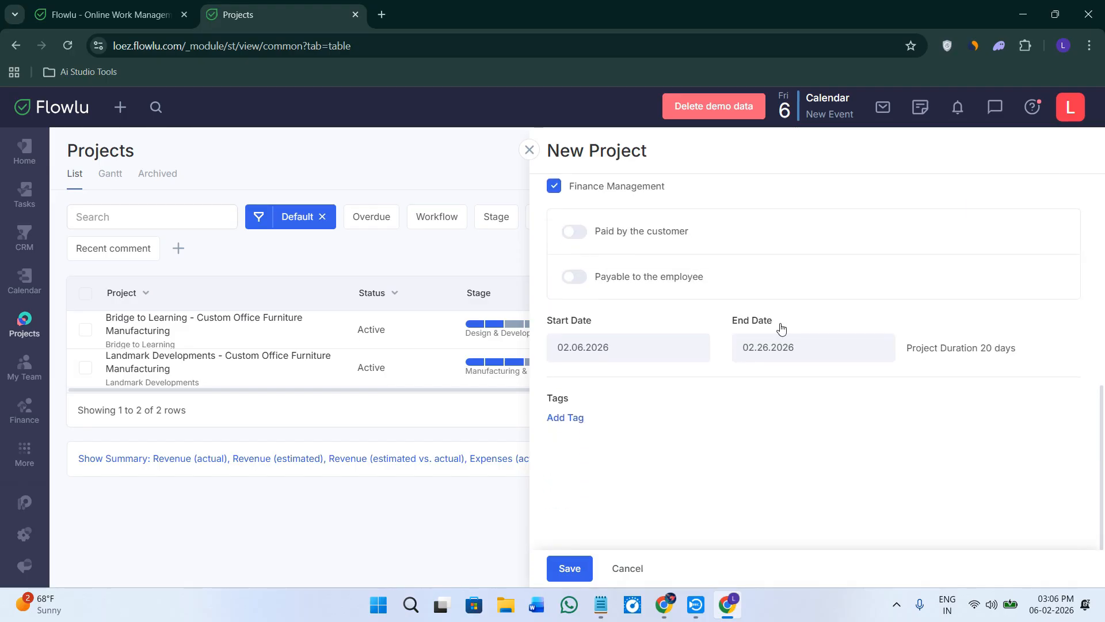
click(529, 150)
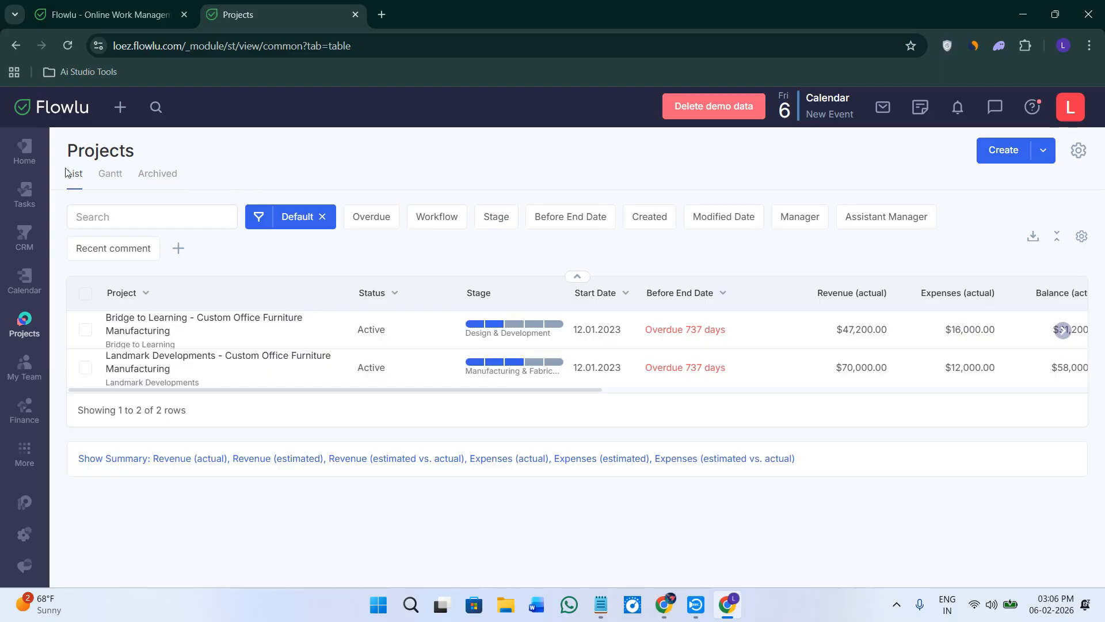
View the projects as a Gantt chart and open the archived projects
click(158, 181)
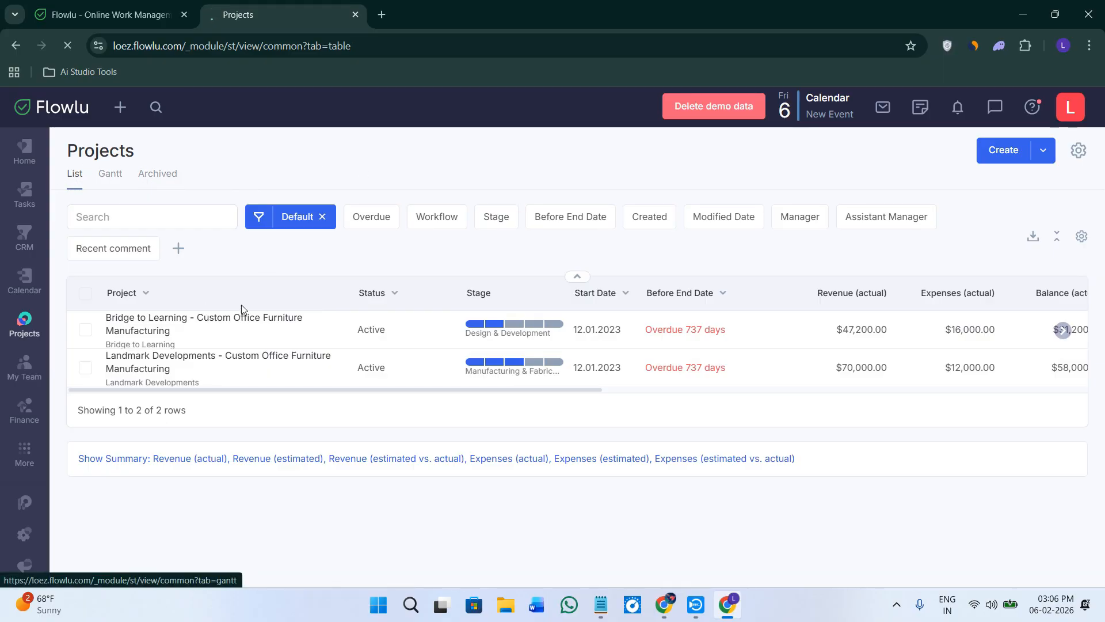
click(109, 175)
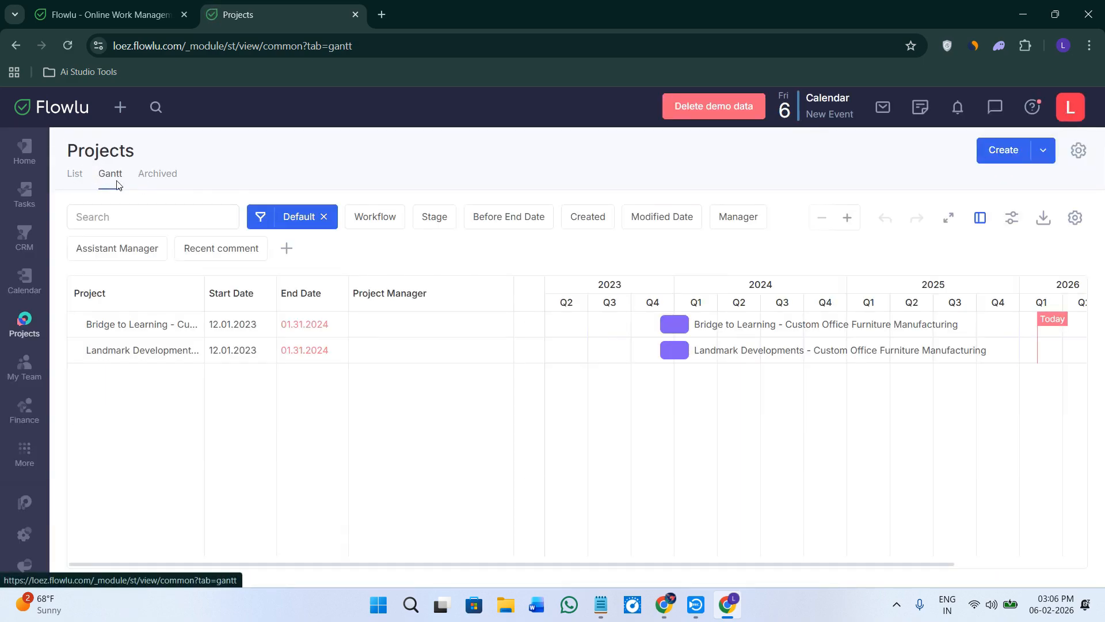
click(159, 183)
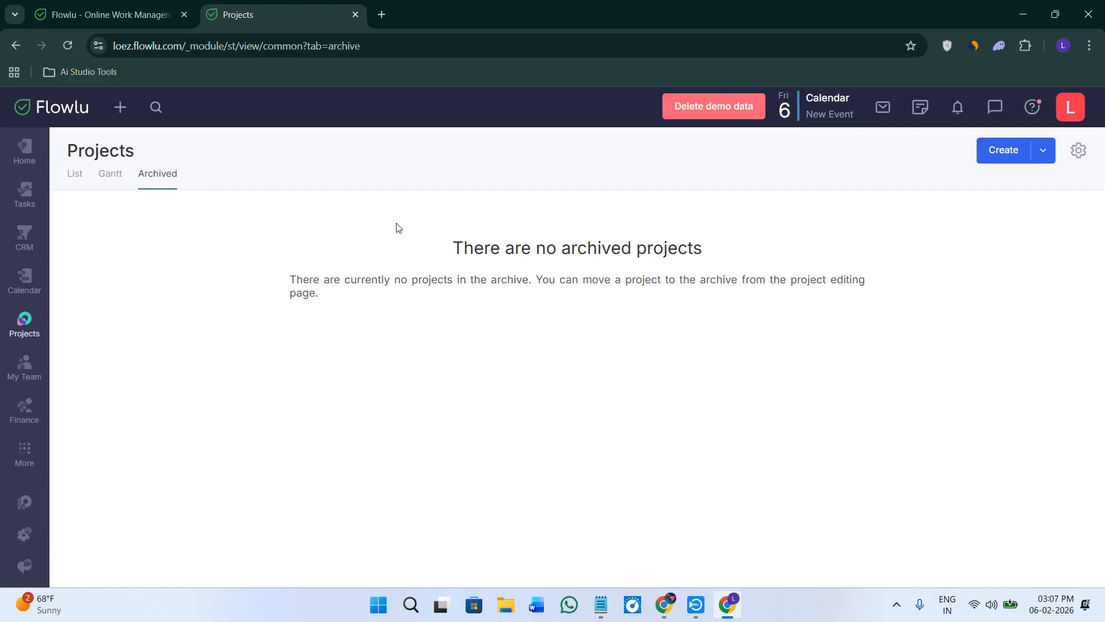
Open the Finance module's Cash Flow report and examine its monthly categories down to the end-of-period money row
mouse_move(25, 371)
mouse_move(25, 410)
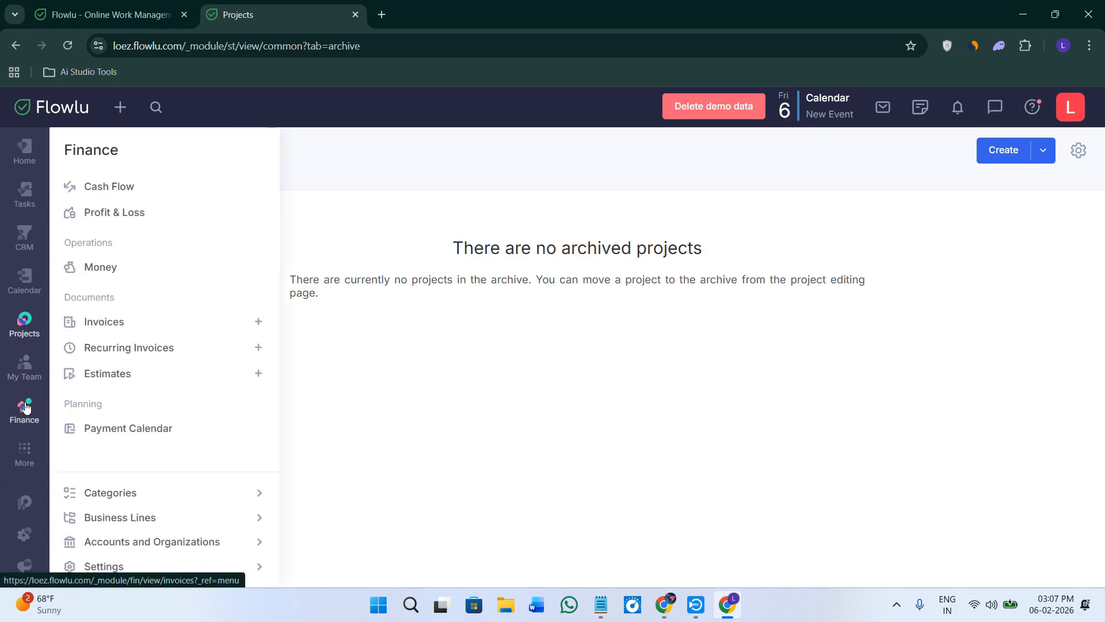
click(130, 191)
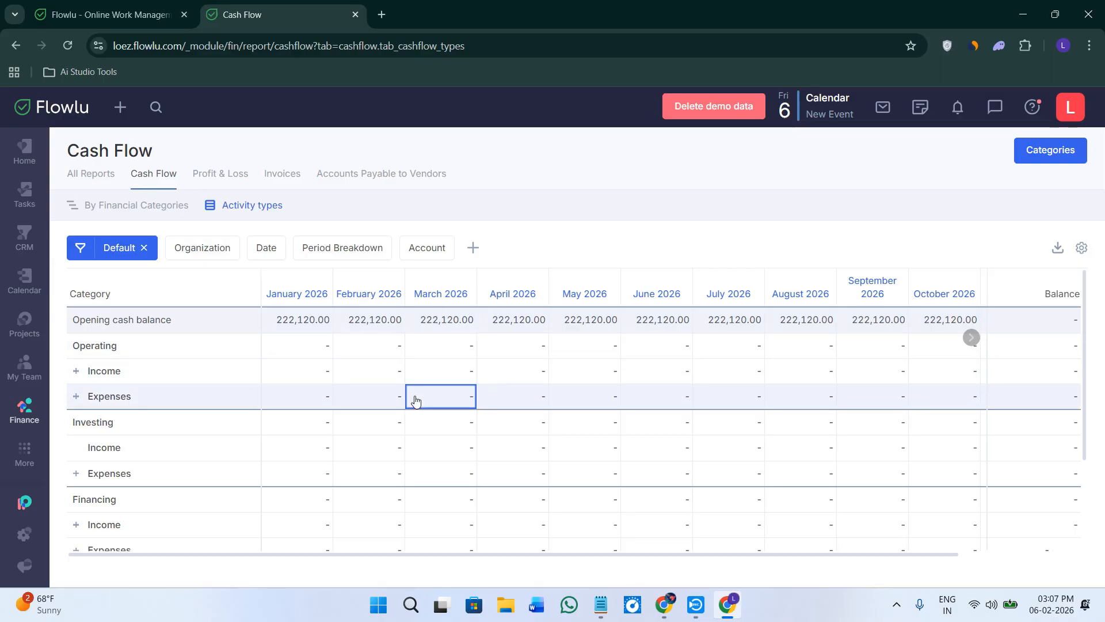
scroll(489, 432, down, 3)
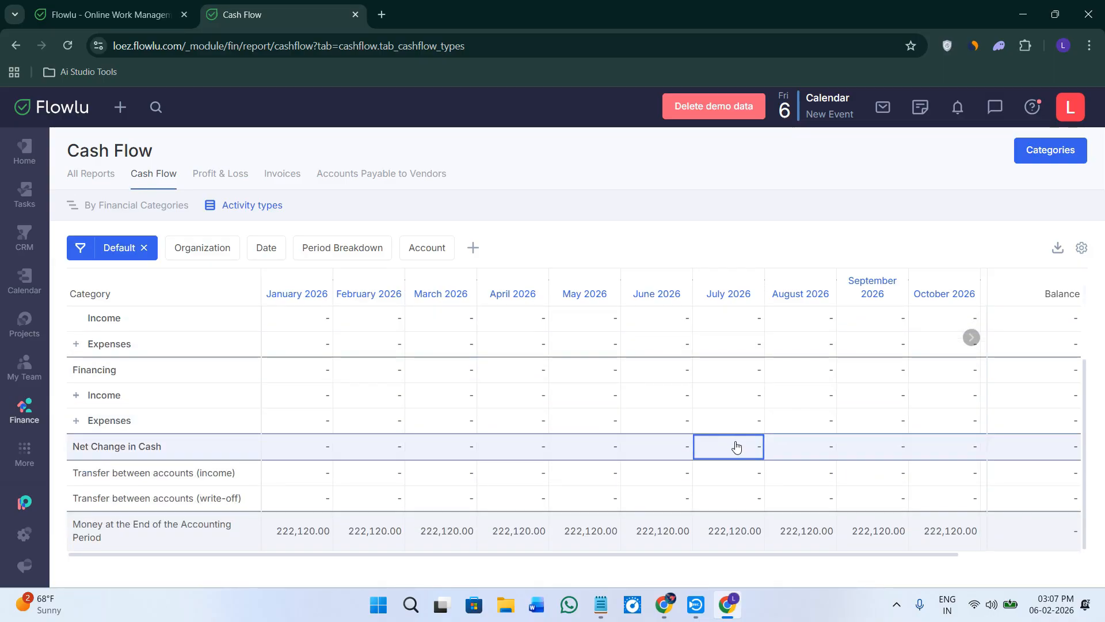